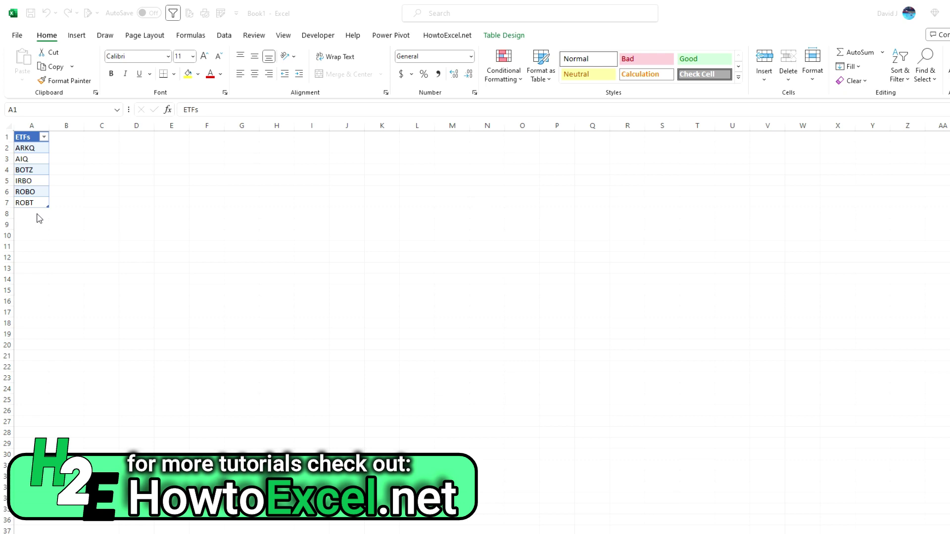
Step: Load the six-ticker ETFs table from the worksheet into Power Query Editor as Table1
key("alt+Tab")
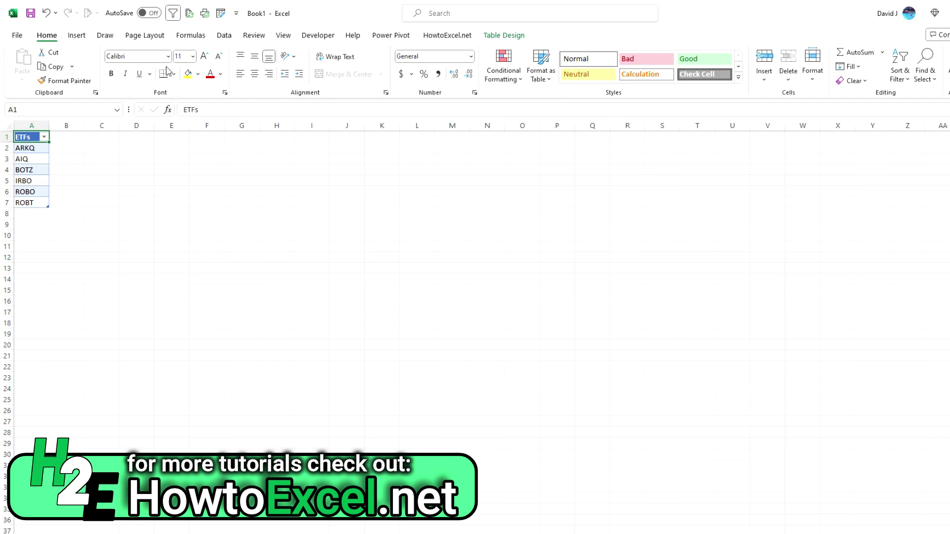
left_click(225, 36)
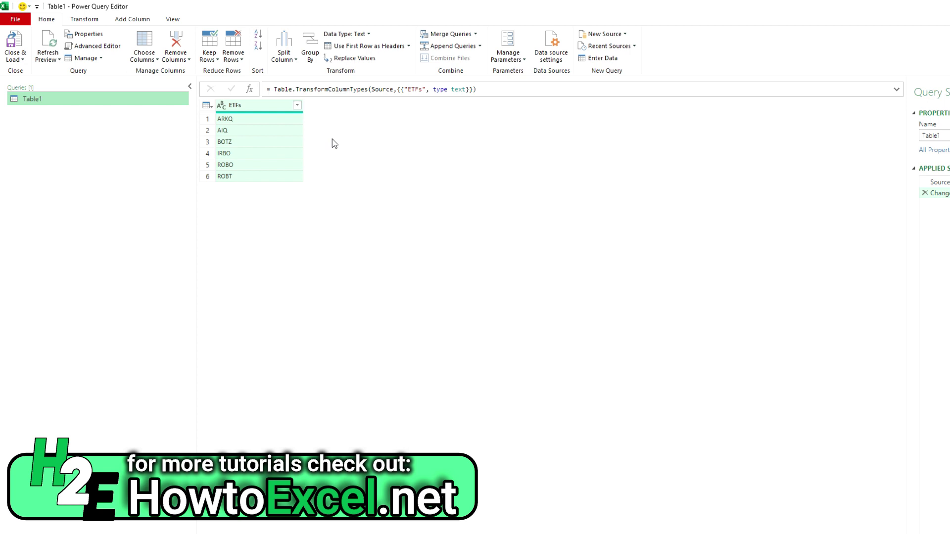
right_click(100, 121)
Step: Create blank query Query1 and open its default let/Source code in the Advanced Editor
mouse_move(141, 141)
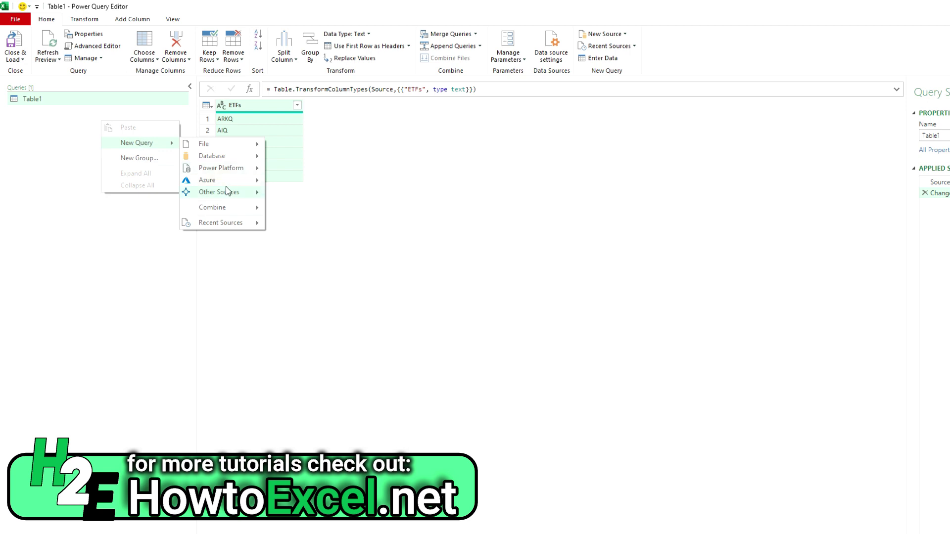
mouse_move(226, 192)
left_click(306, 242)
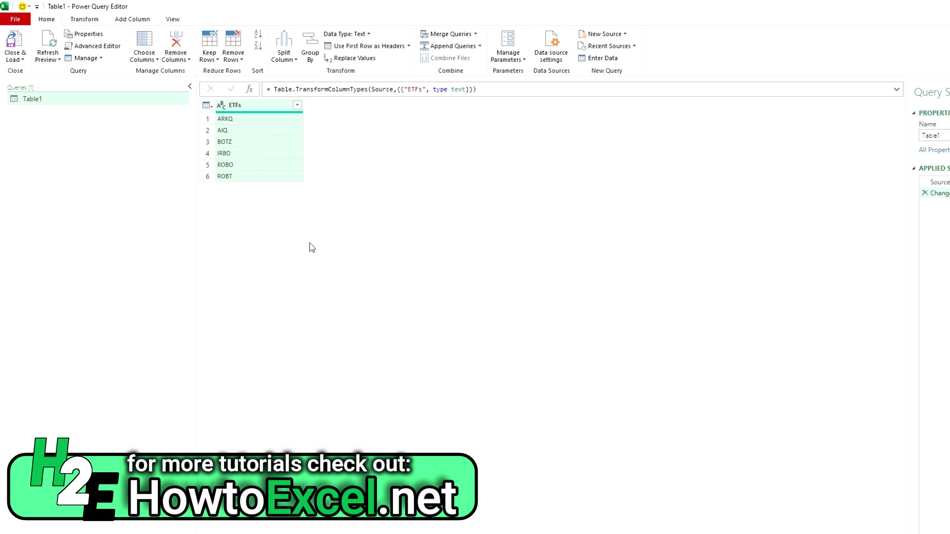
left_click(97, 48)
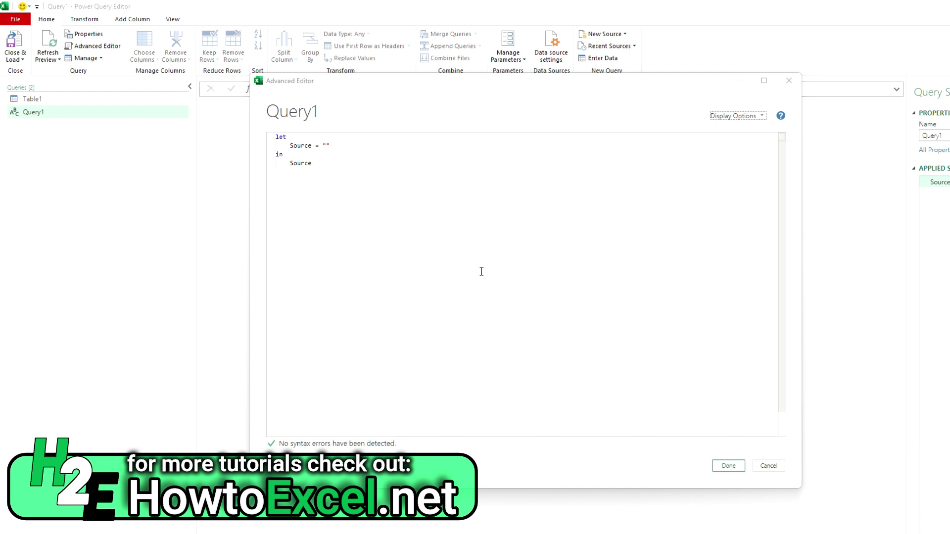
left_click(303, 140)
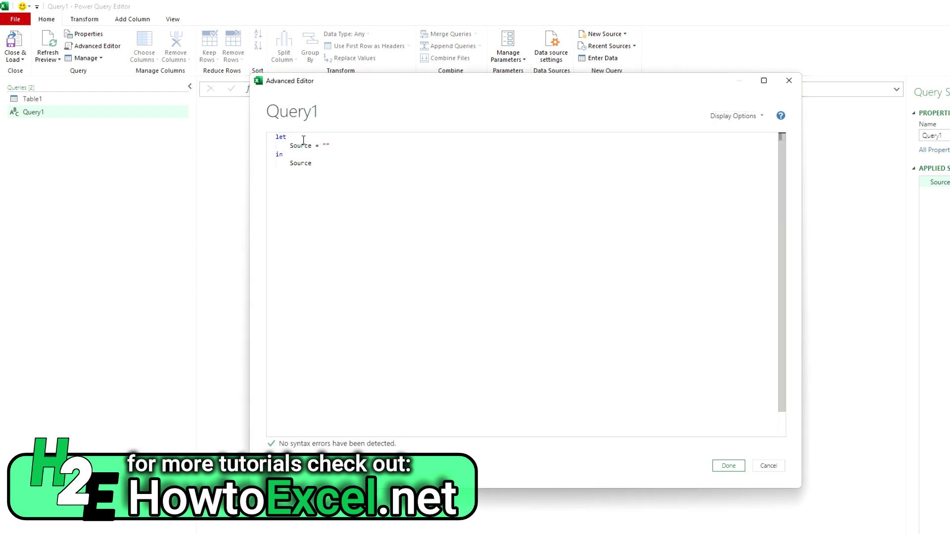
Step: Add the header 'getHoldings = (etf) =>', a nested let, and a closing 'in getholdings'
type("getHolding")
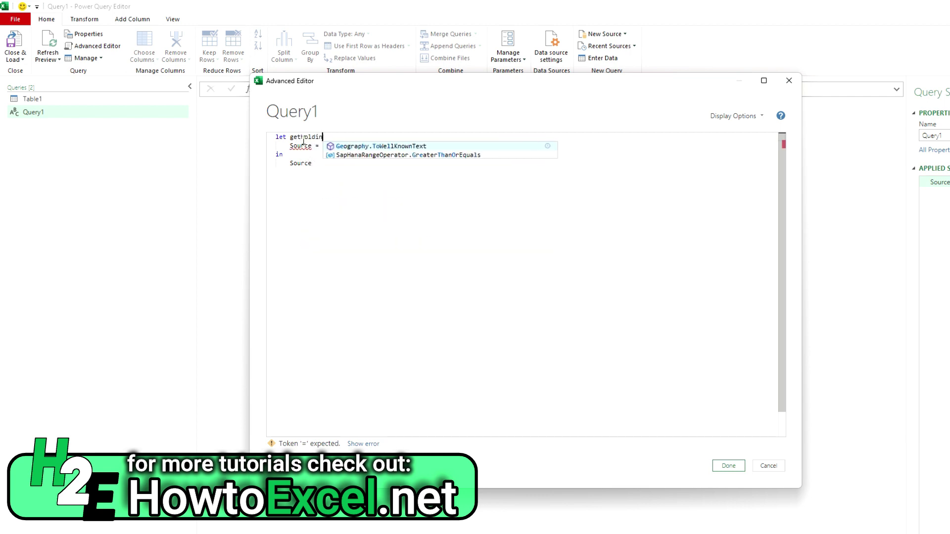
type("s ")
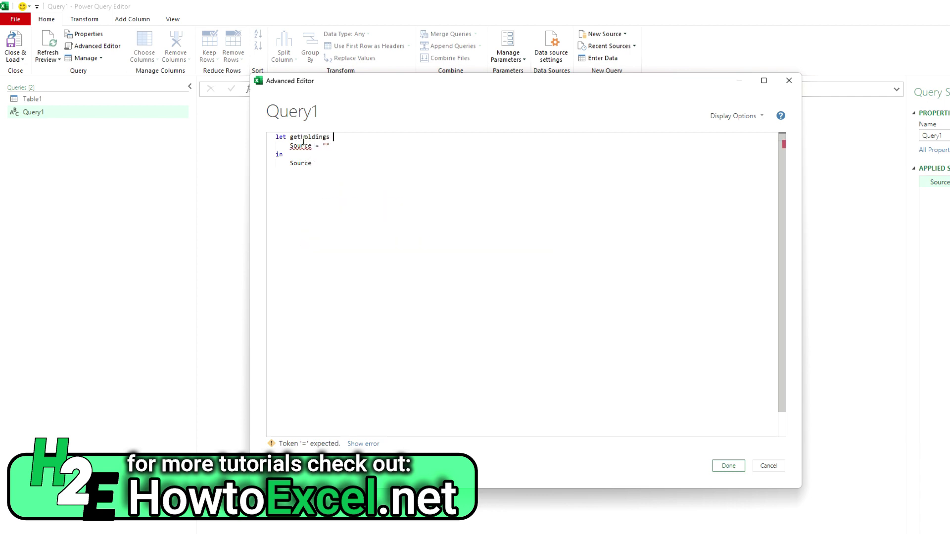
type("= (")
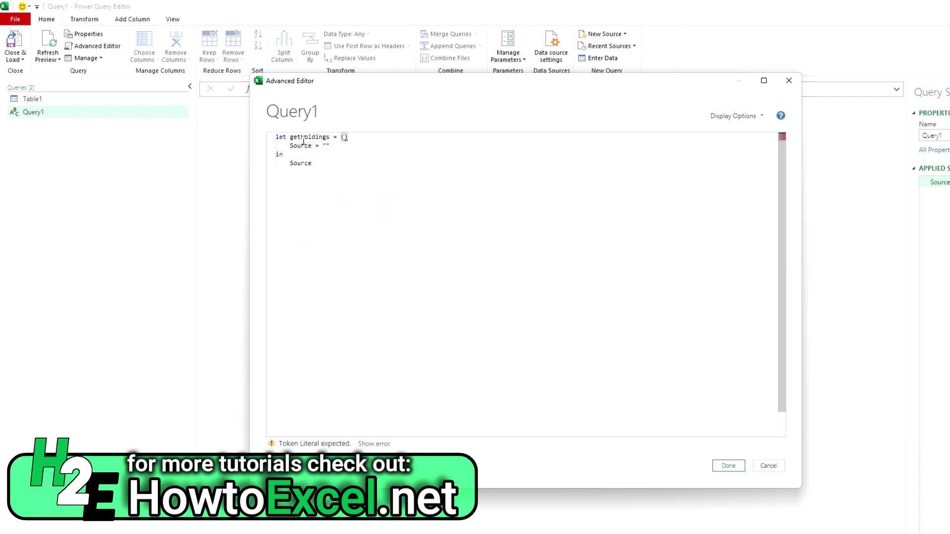
type("etf)")
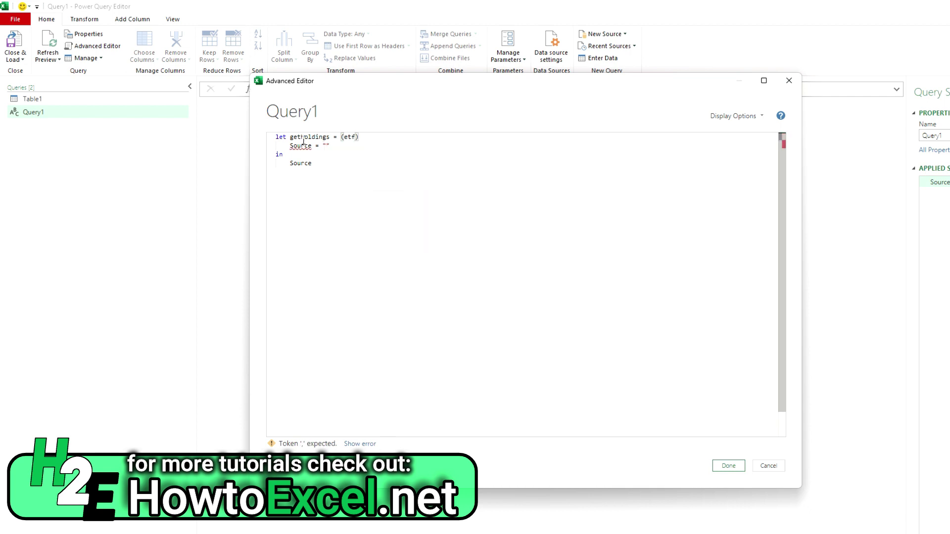
type(" =")
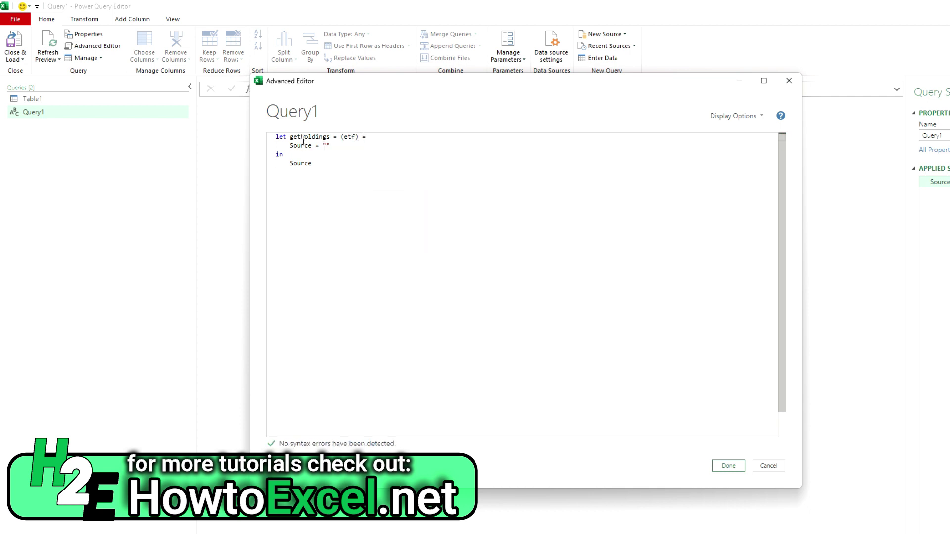
type(">")
key("Return")
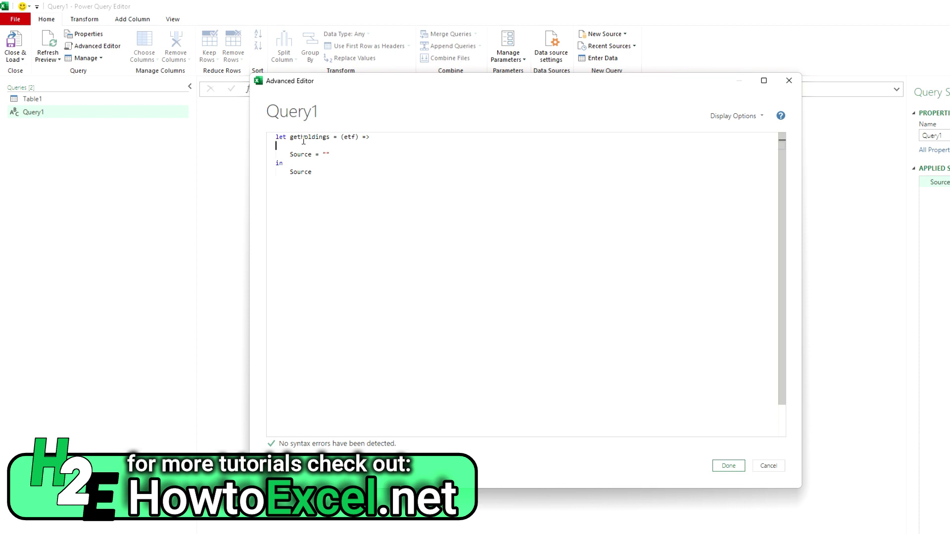
key("Return")
type("let")
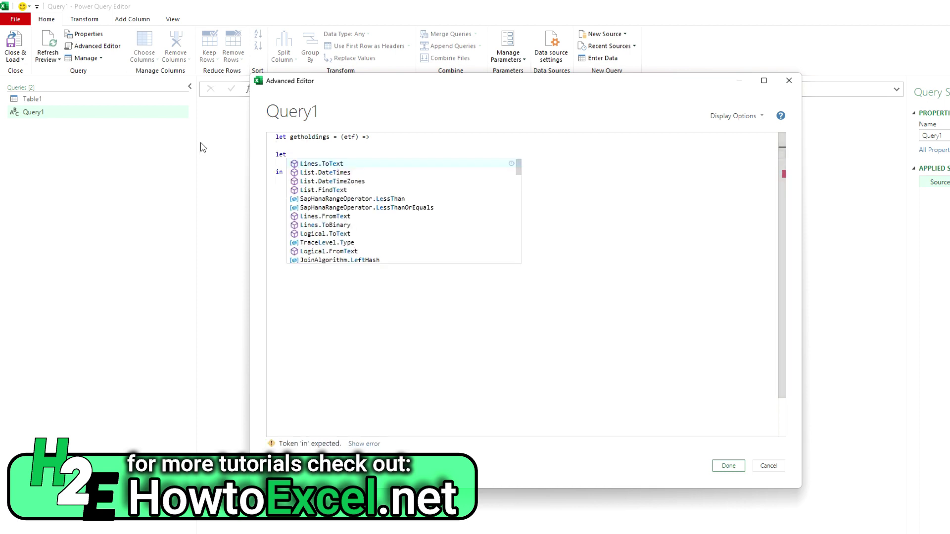
left_click(278, 170)
left_click(279, 199)
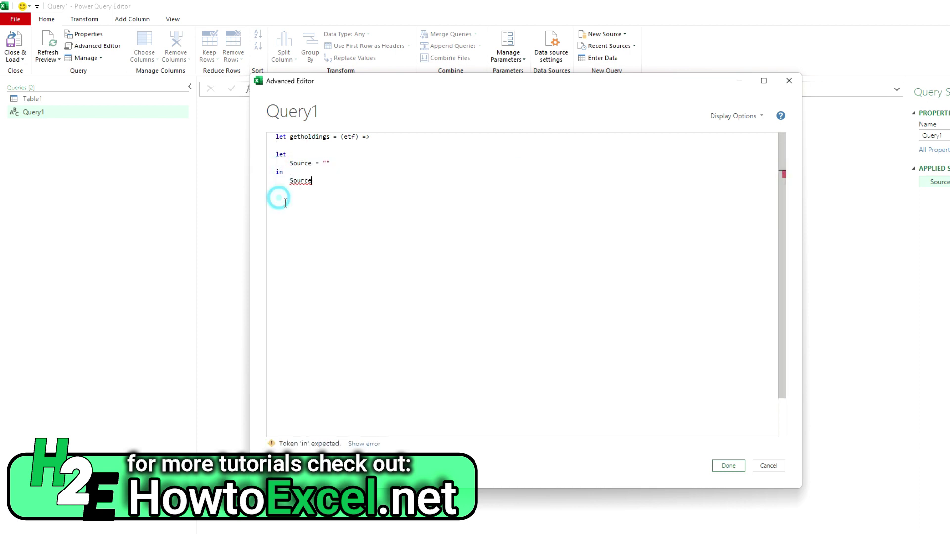
key("Return")
key("BackSpace")
key("Return")
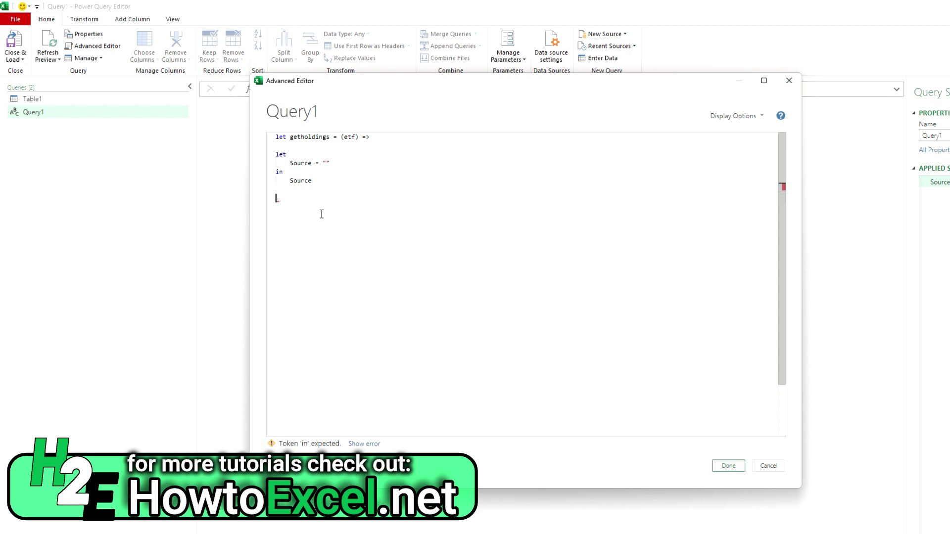
type("in getholdings")
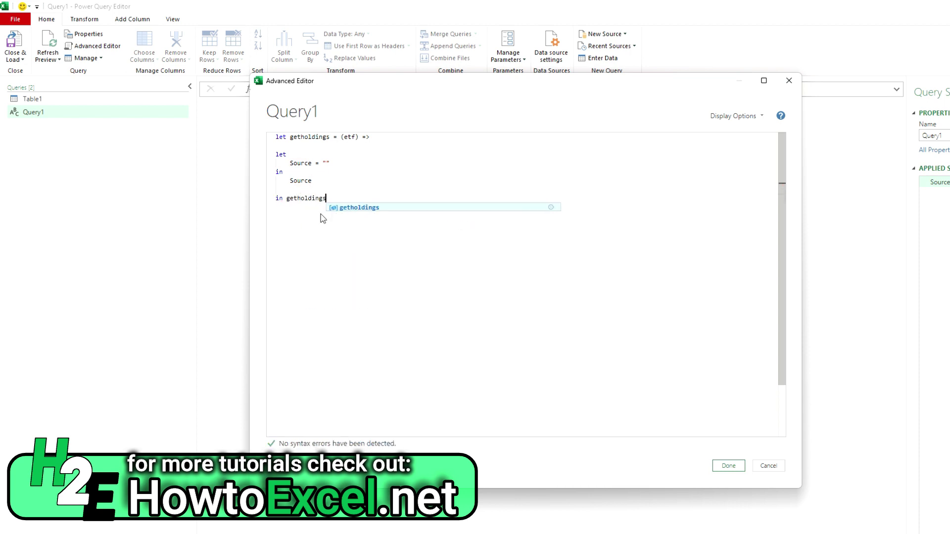
Step: Indent the inner let, Source and in lines one level with Tab
left_click(318, 180)
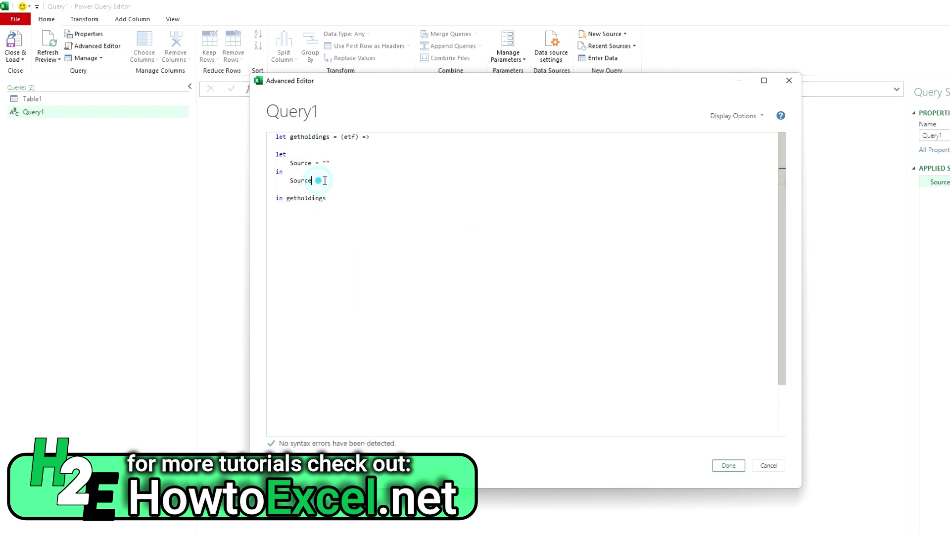
left_click_drag(324, 180, 276, 160)
key("Tab")
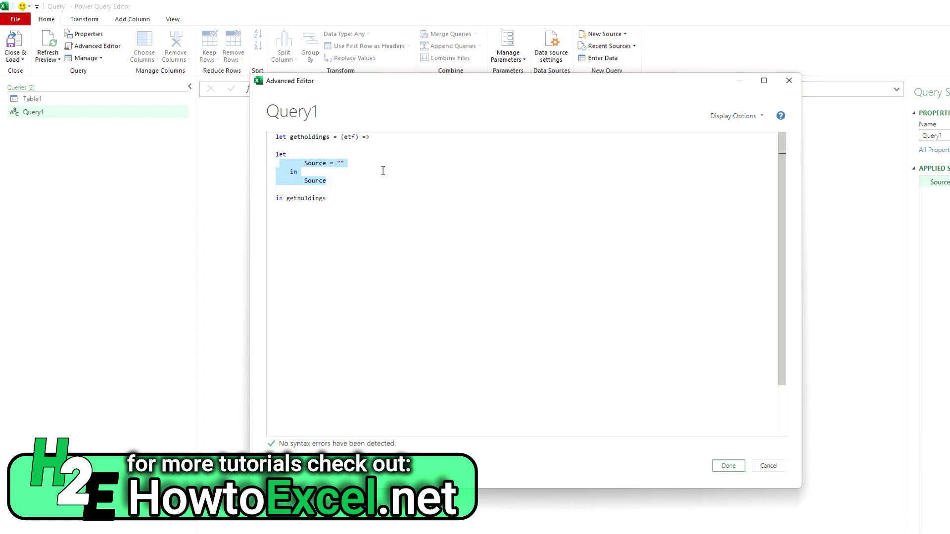
left_click(383, 171)
left_click(276, 154)
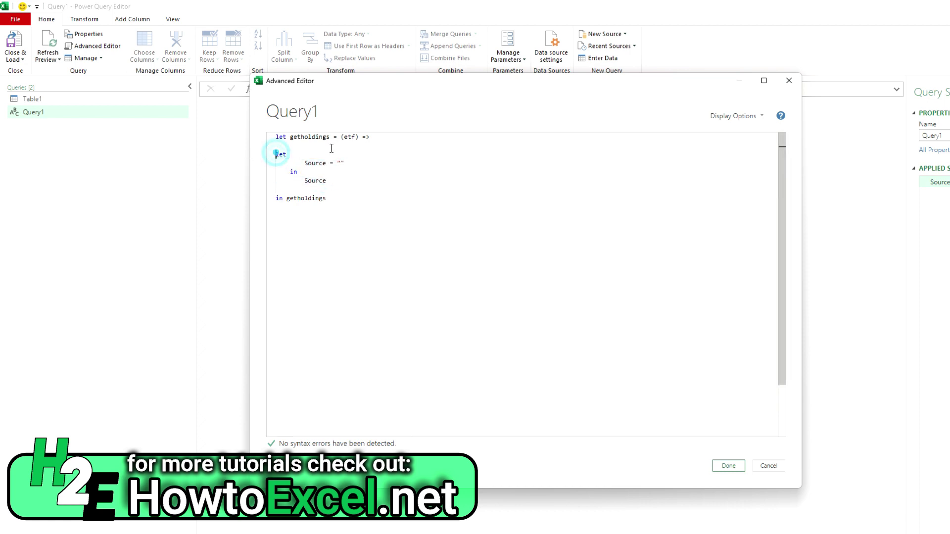
key("Tab")
left_click(380, 179)
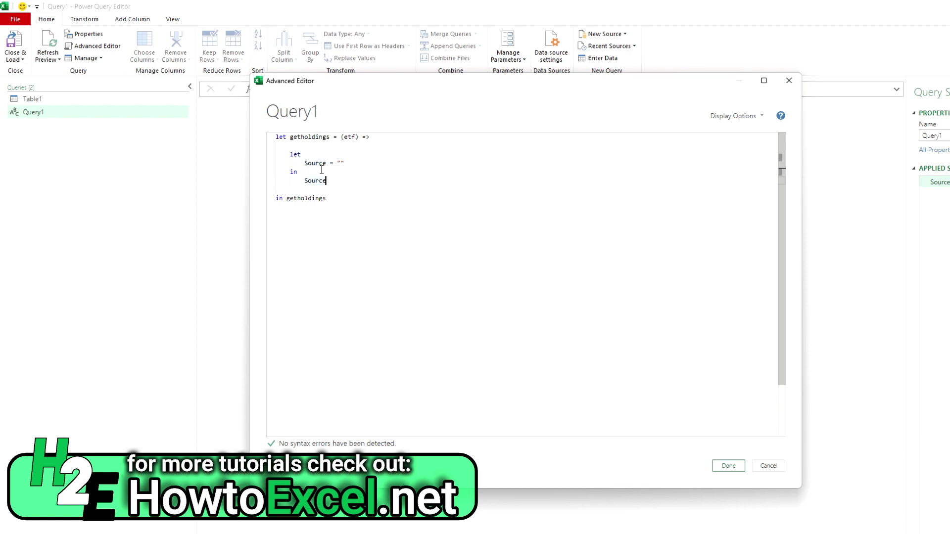
left_click(343, 163)
key("BackSpace")
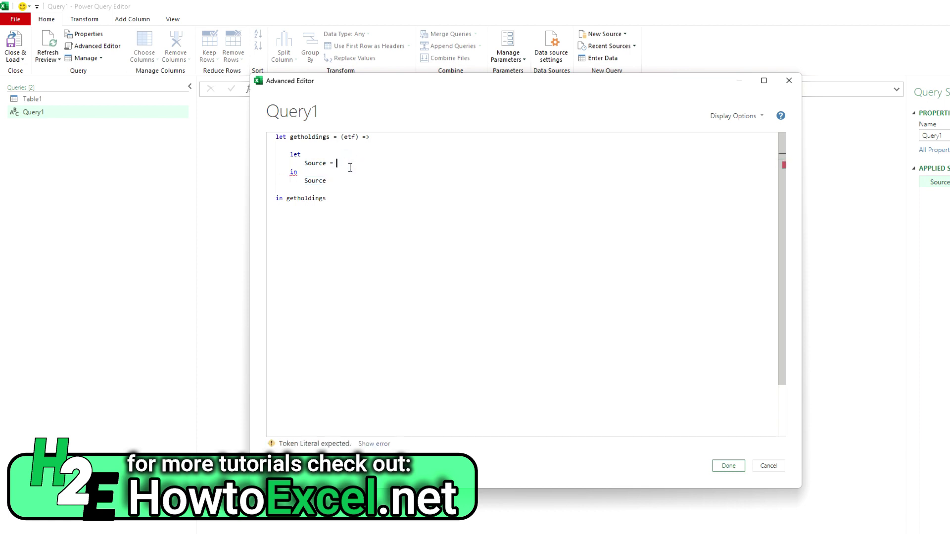
type("Web.P")
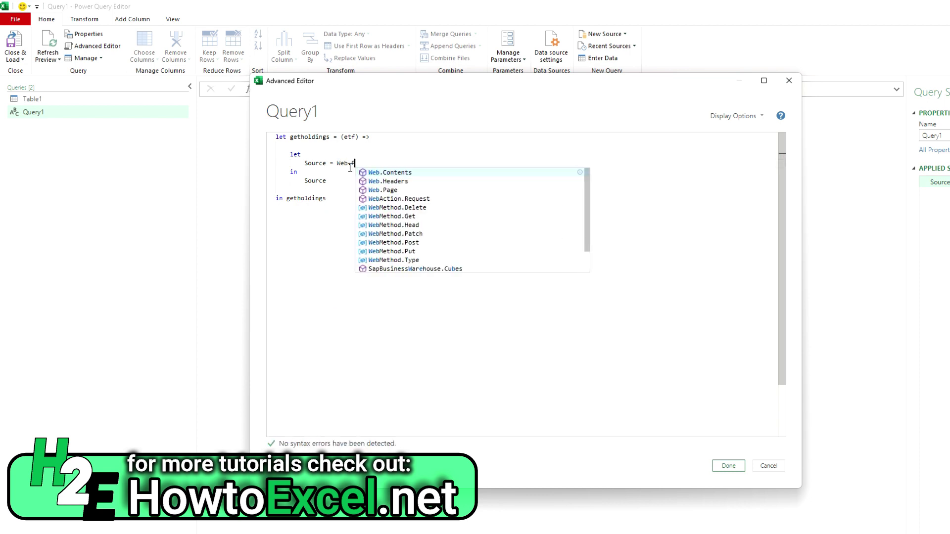
type("age(W")
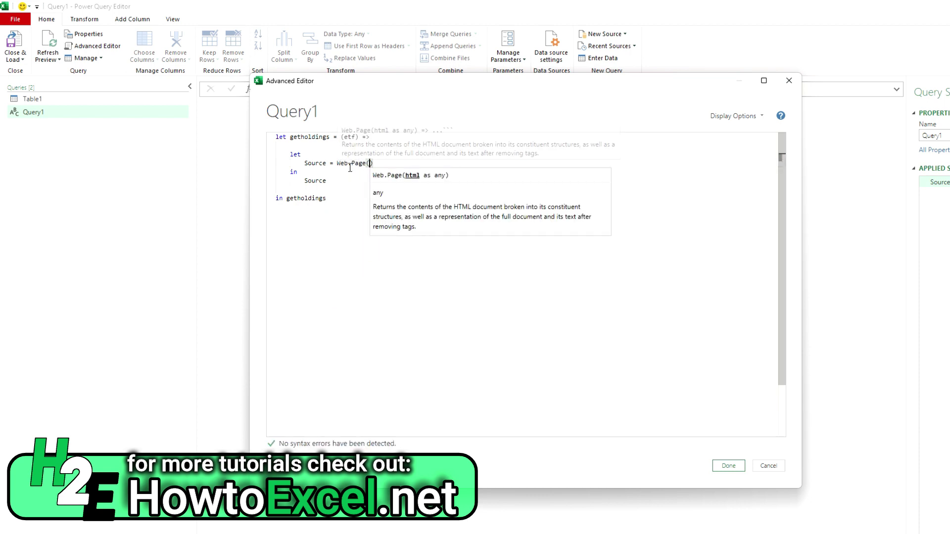
type("eb.Contents")
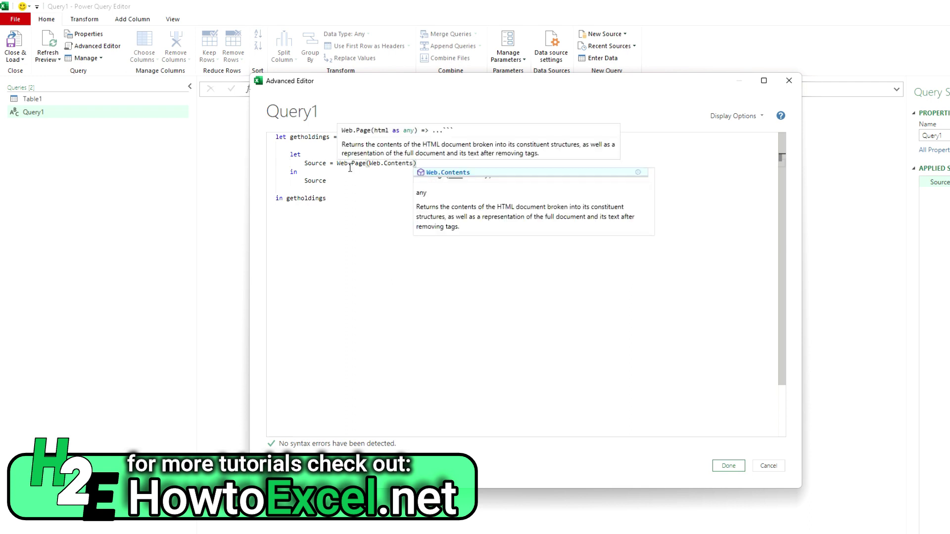
type("(\"")
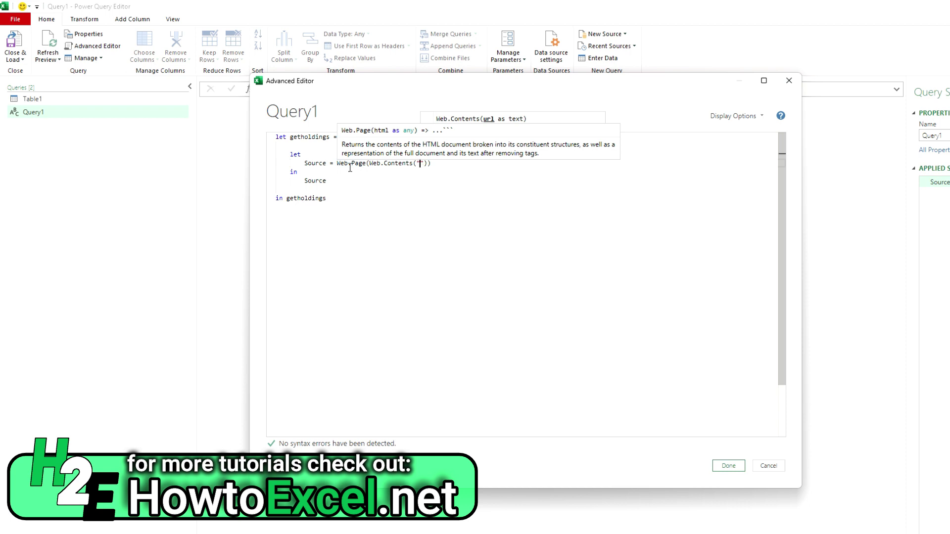
type("http")
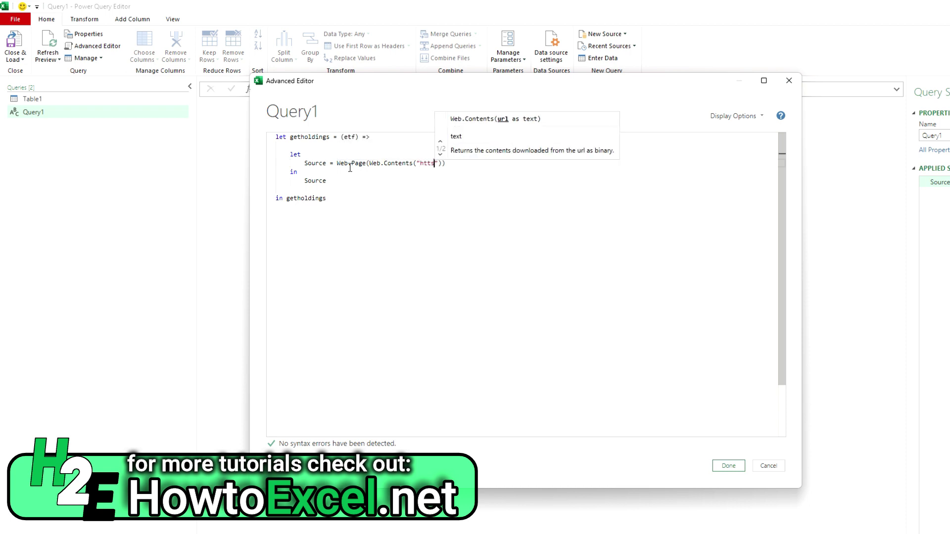
type("s:")
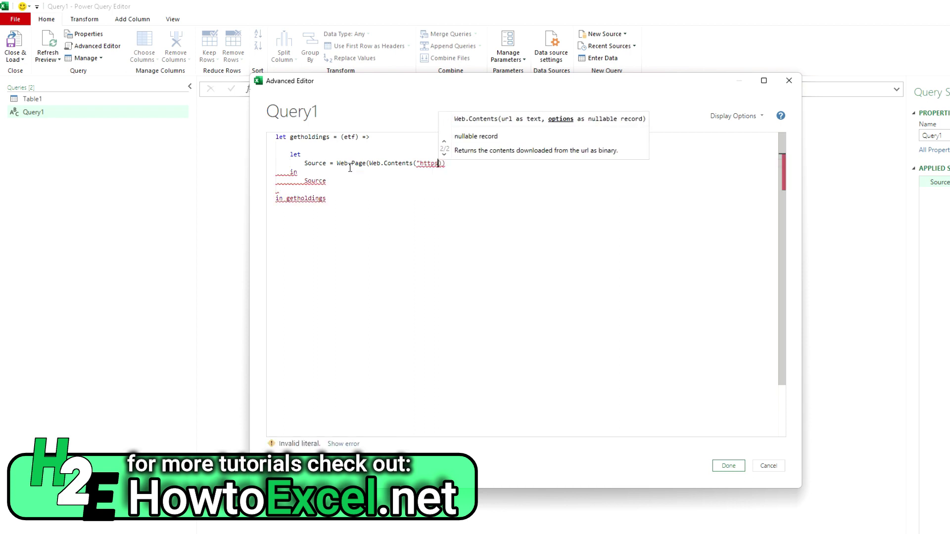
type("//stockana")
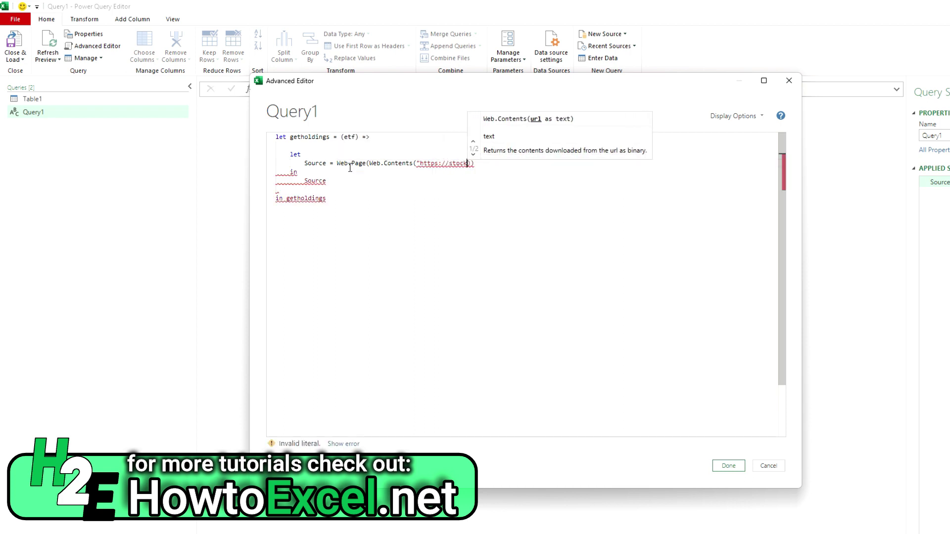
type("lysis.com")
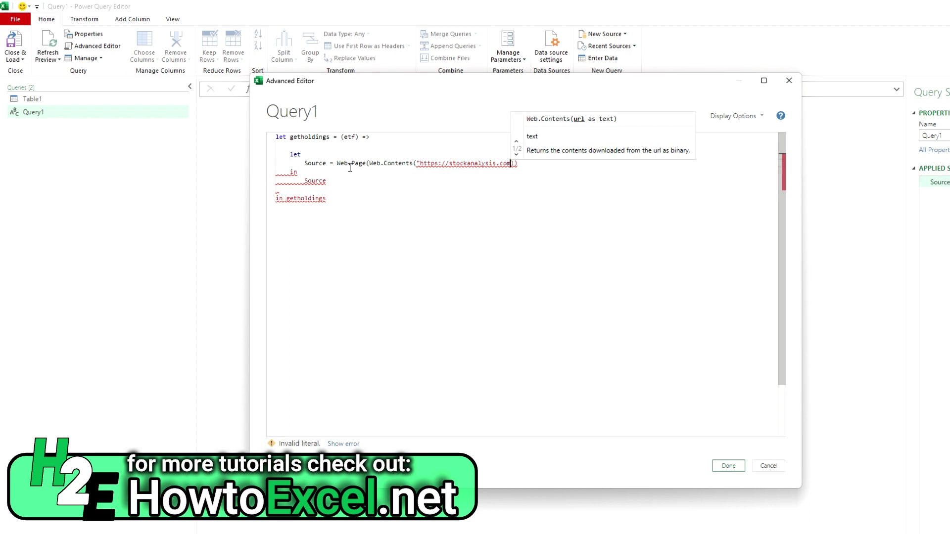
type("/etf/")
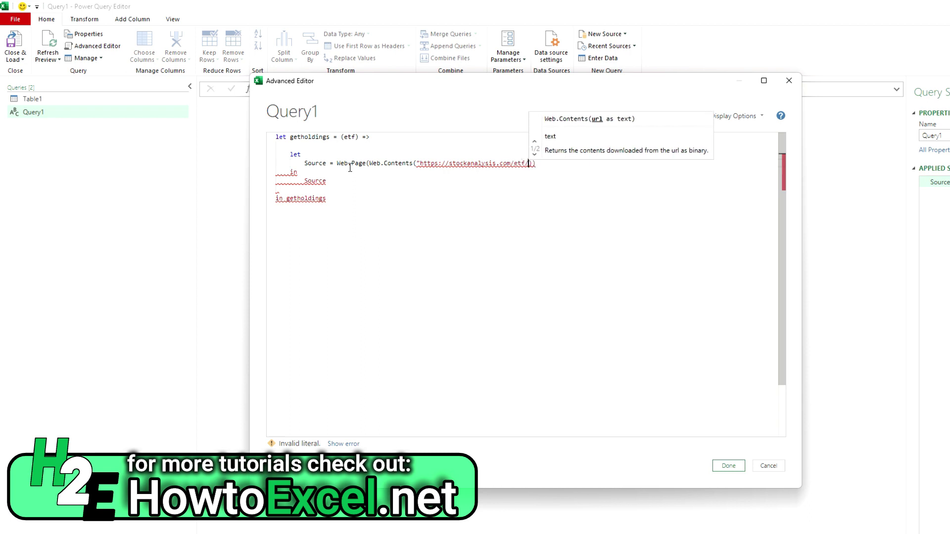
type("\"&")
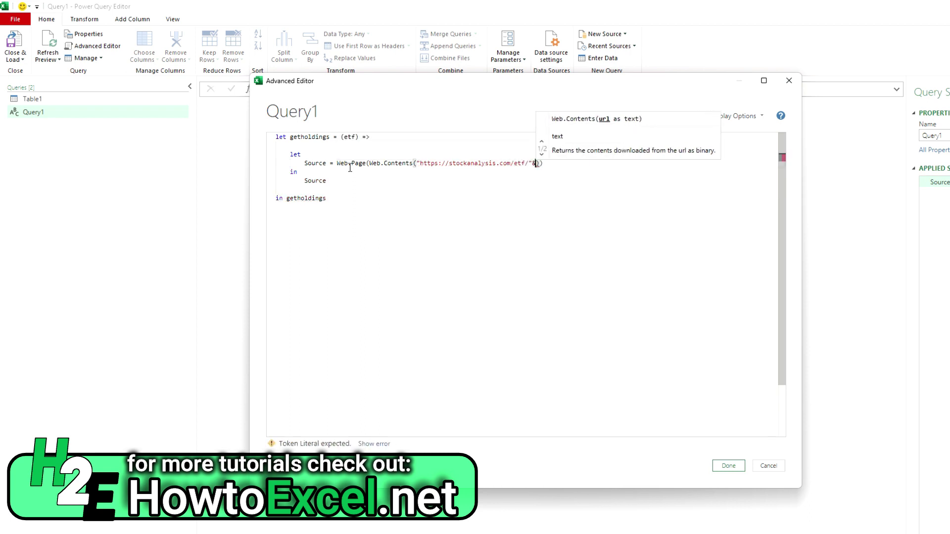
type("etf")
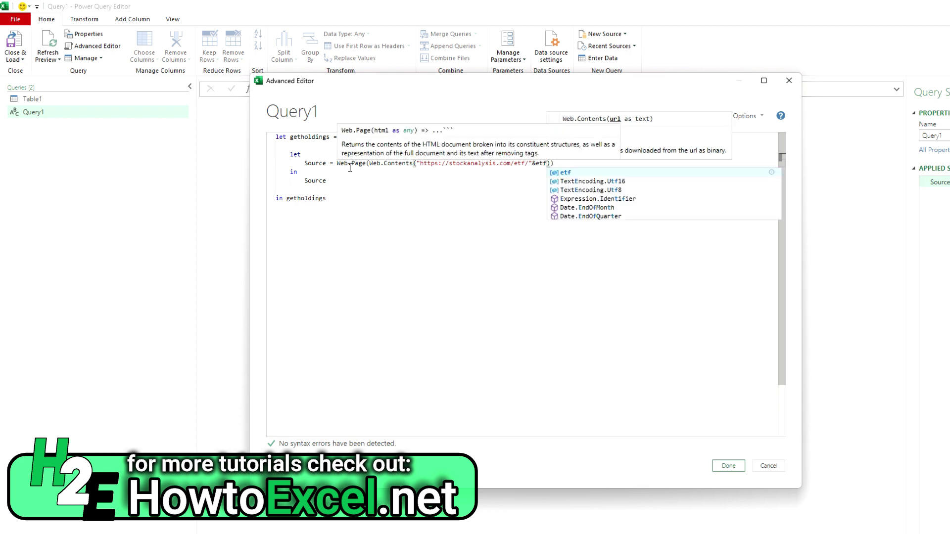
type("&\"/holdi")
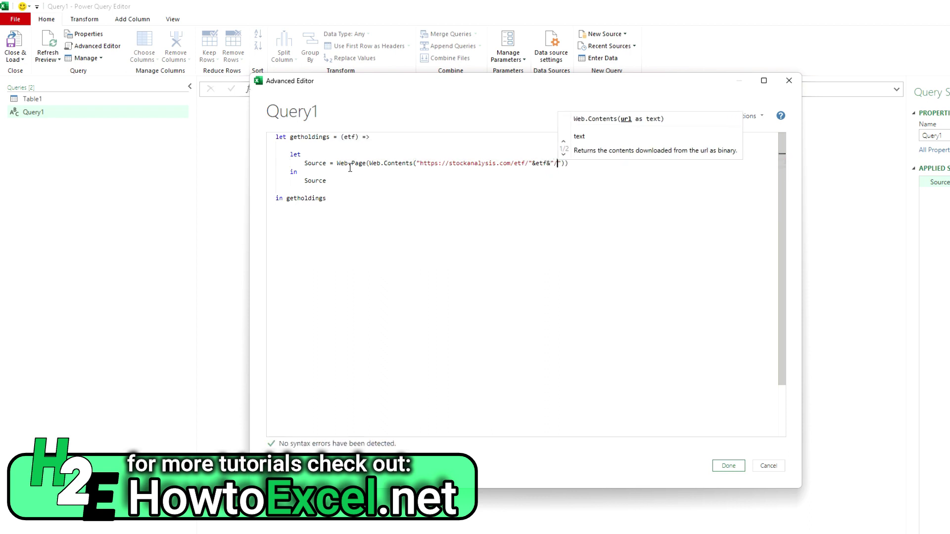
type("ngs/")
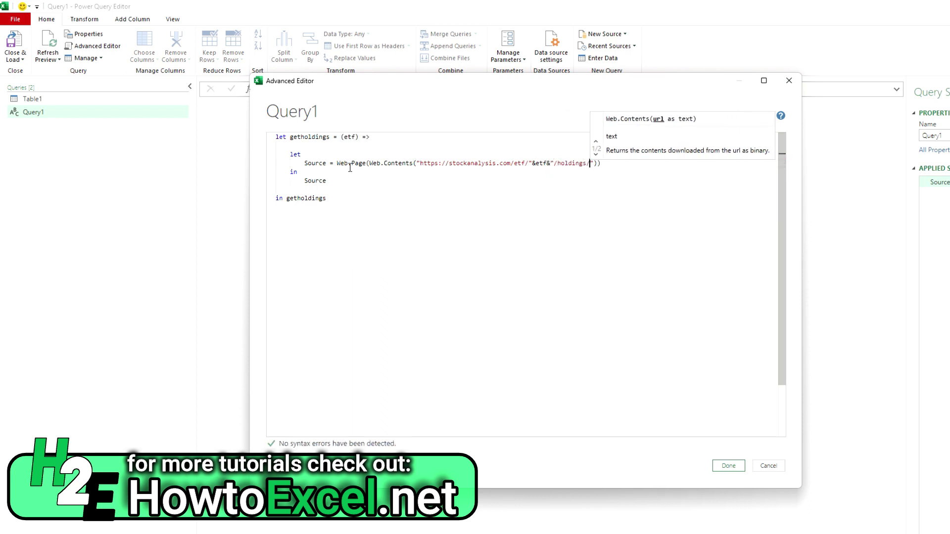
key("Right")
key("Right")
key("Right")
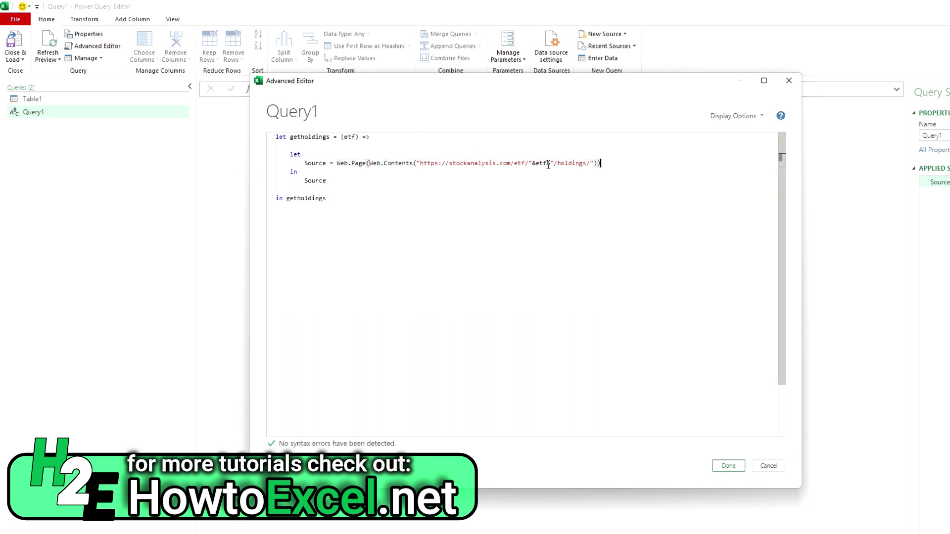
Step: Add step Data0 = Source{0}[Data], return Data0 instead of Source, and save the code
mouse_move(539, 168)
left_click(611, 163)
type(",")
key("Return")
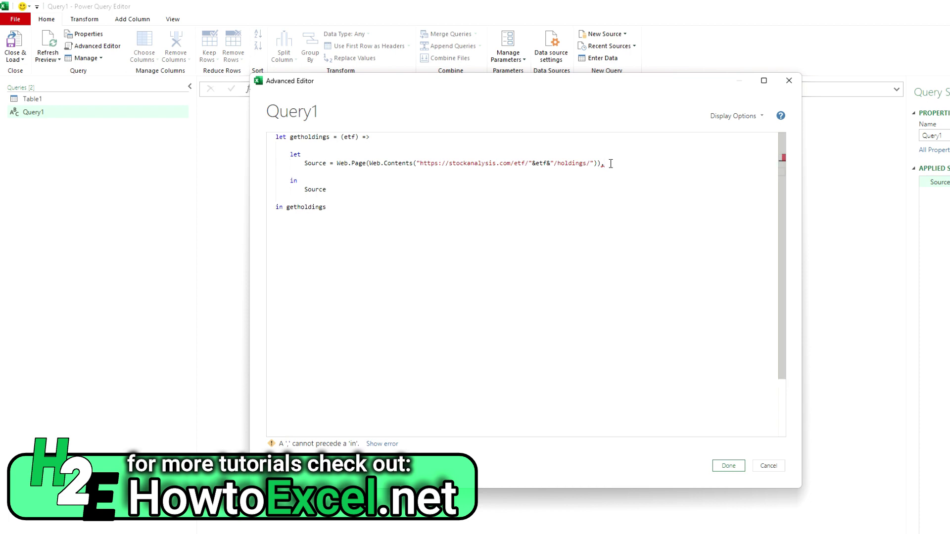
type("Data0 = ")
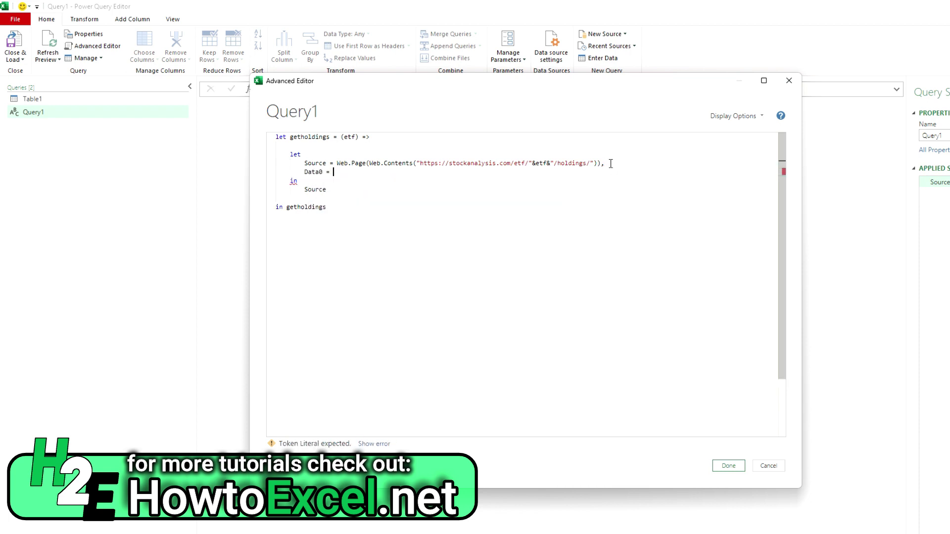
type("Source{0}")
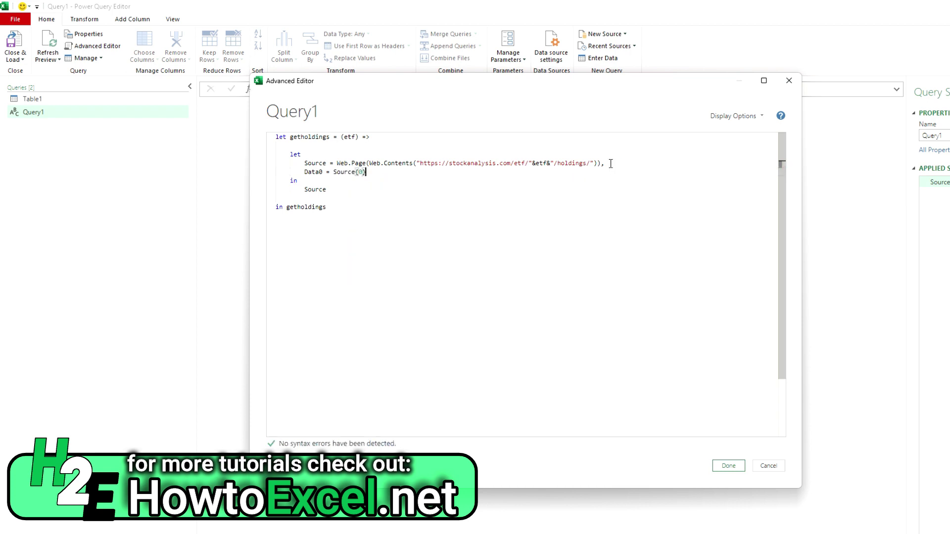
type("[Data")
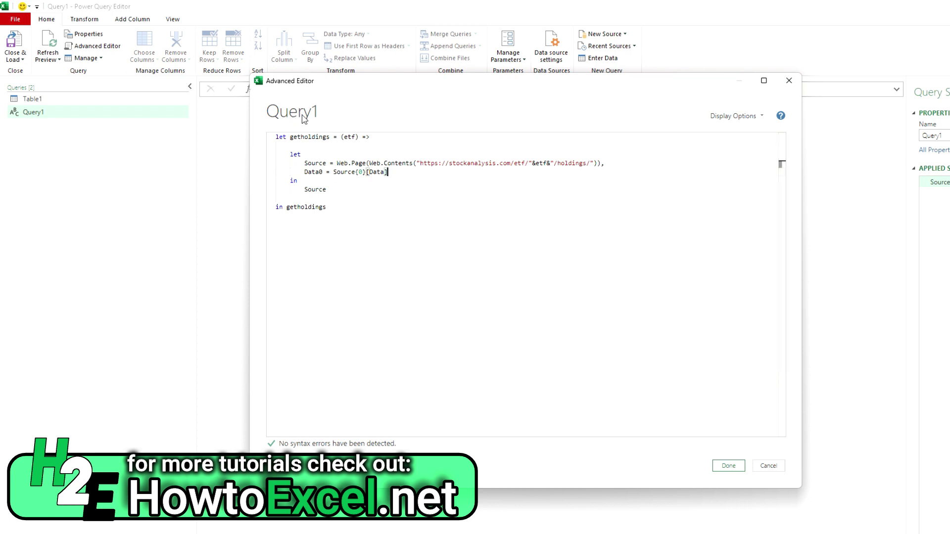
double_click(315, 172)
key("ctrl+c")
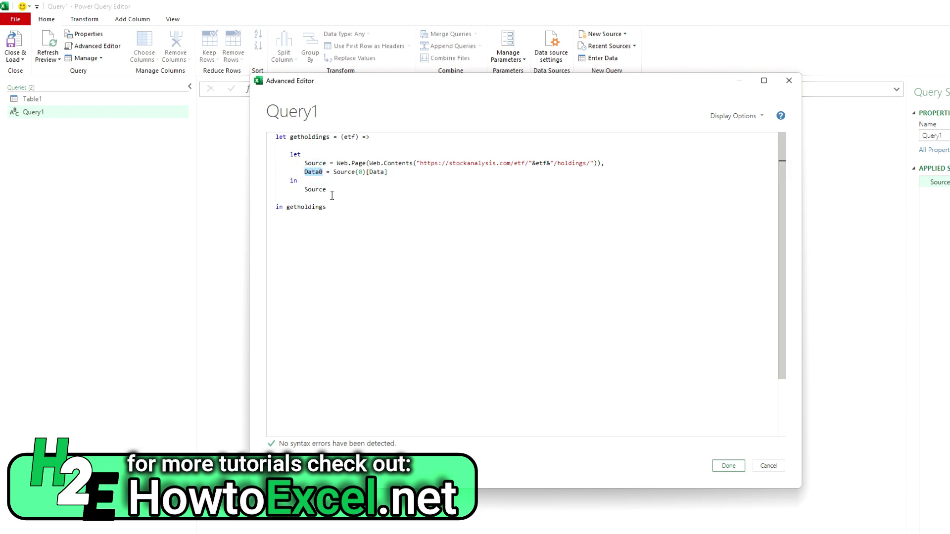
double_click(315, 189)
key("ctrl+v")
left_click(728, 467)
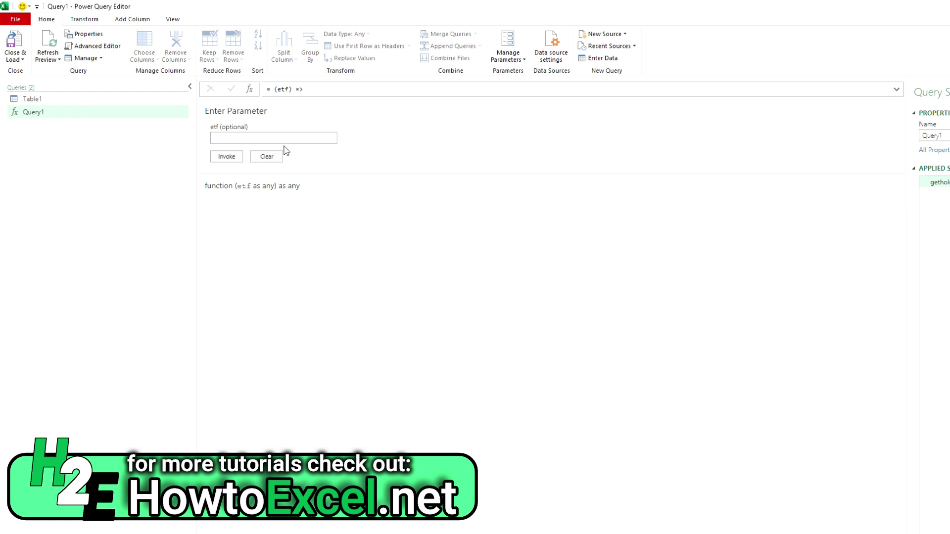
Step: Rename Query1 to getholdings and switch back to the Table1 query
right_click(35, 113)
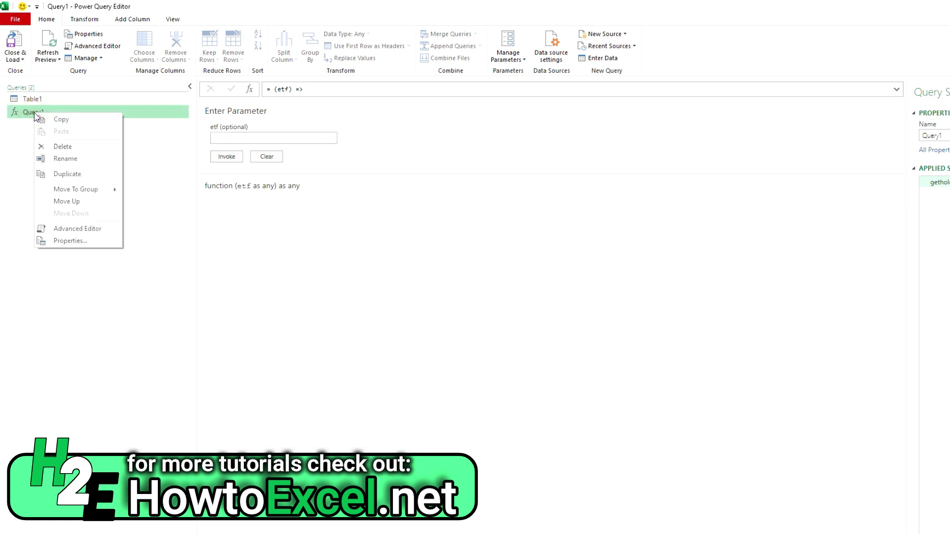
left_click(75, 161)
type("ge")
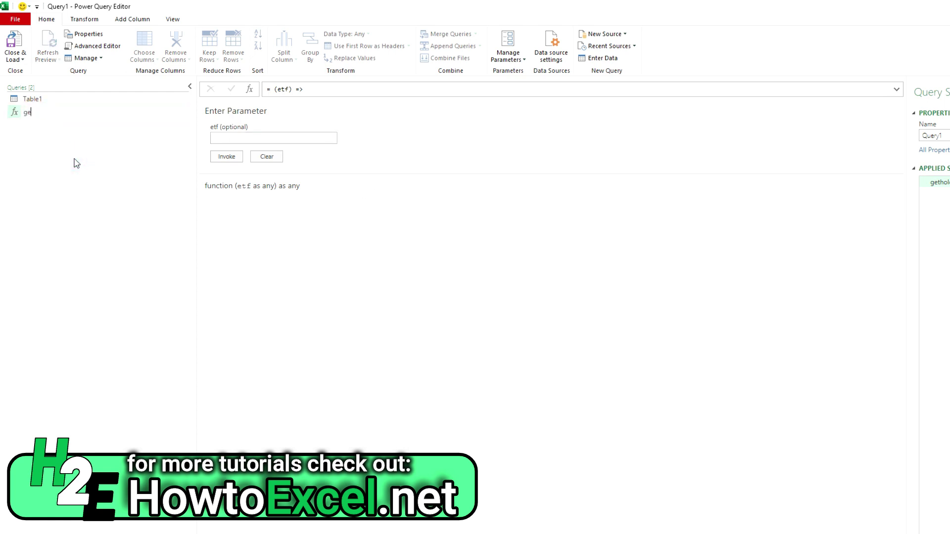
type("tholdings")
key("Return")
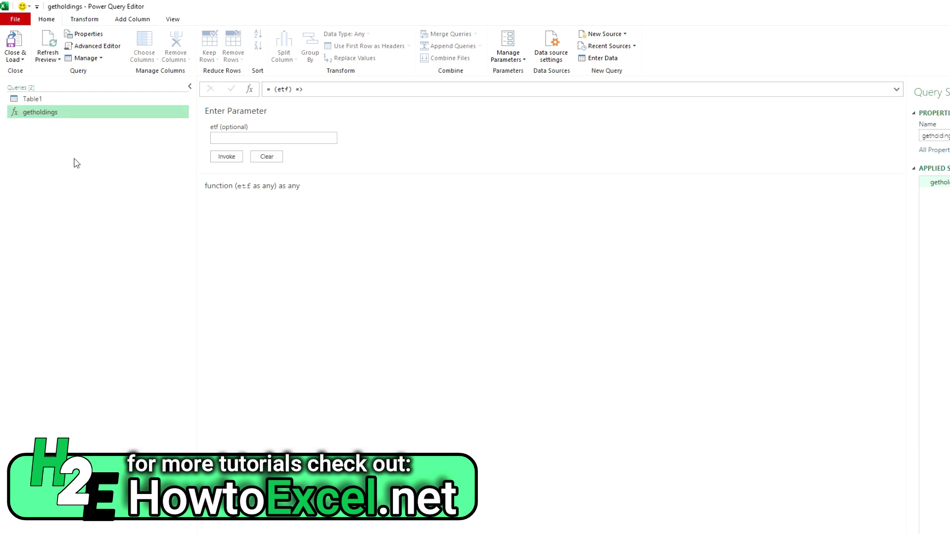
left_click(68, 101)
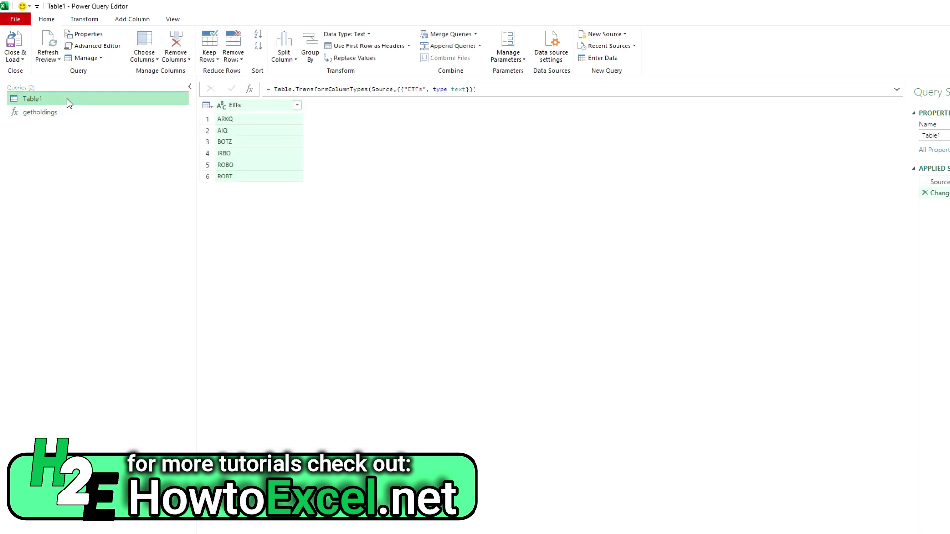
left_click(138, 20)
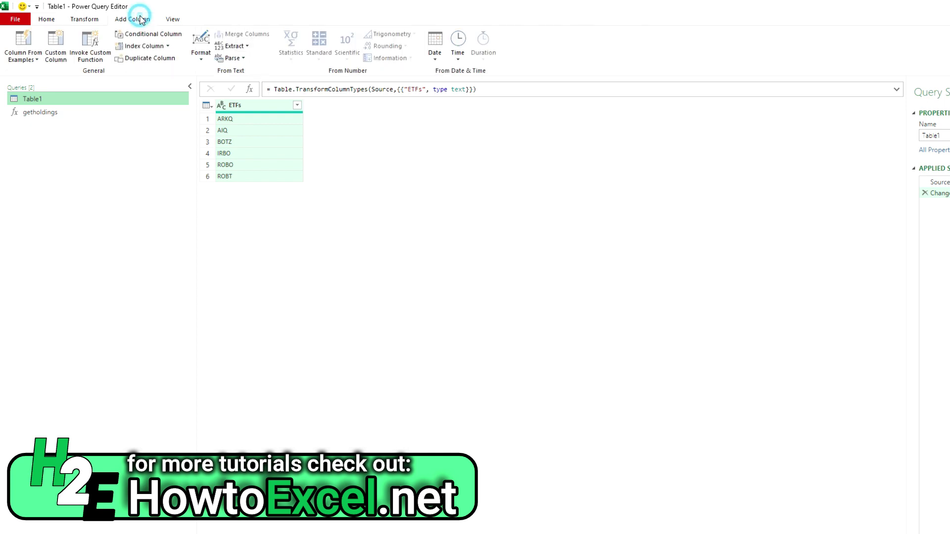
Step: Set up Invoke Custom Function with column name Holdings, function getholdings, and etf from ETFs
left_click(89, 51)
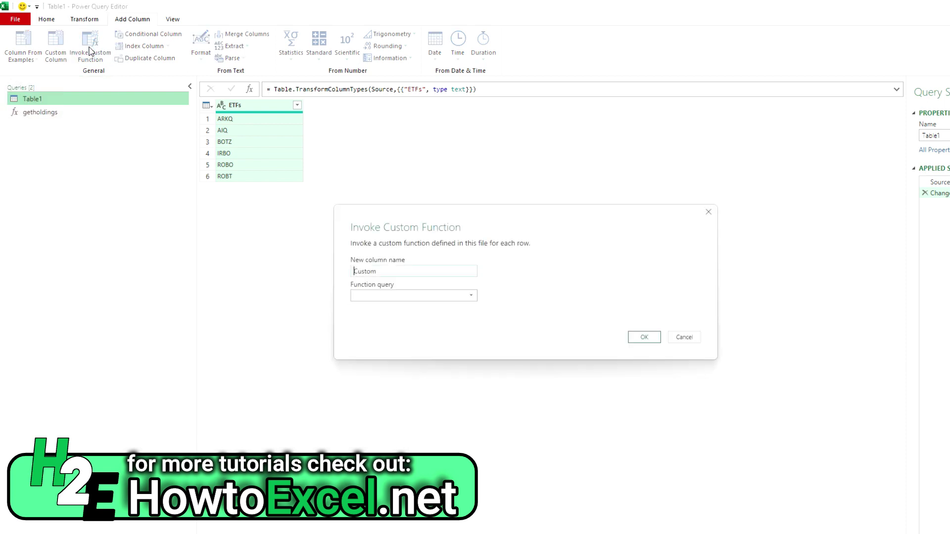
double_click(401, 271)
type("Holdings")
left_click(436, 296)
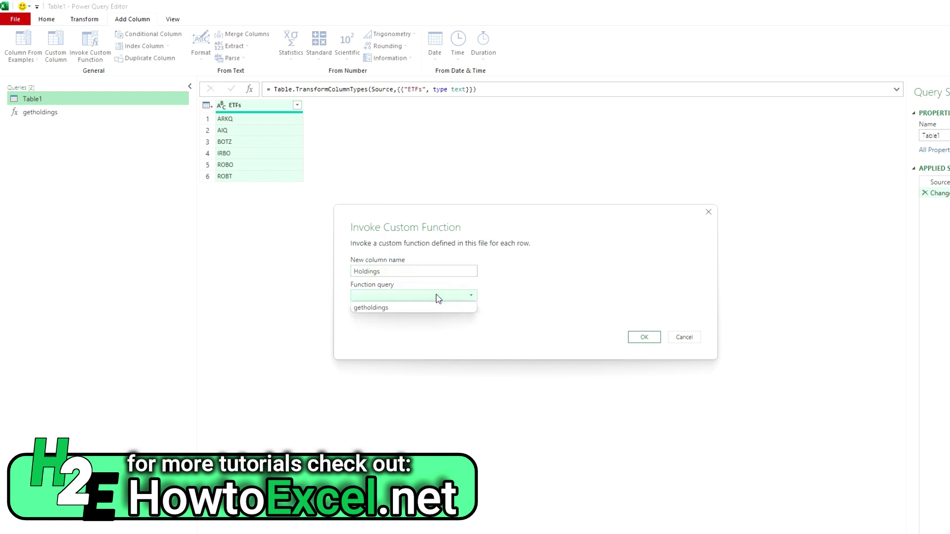
left_click(388, 308)
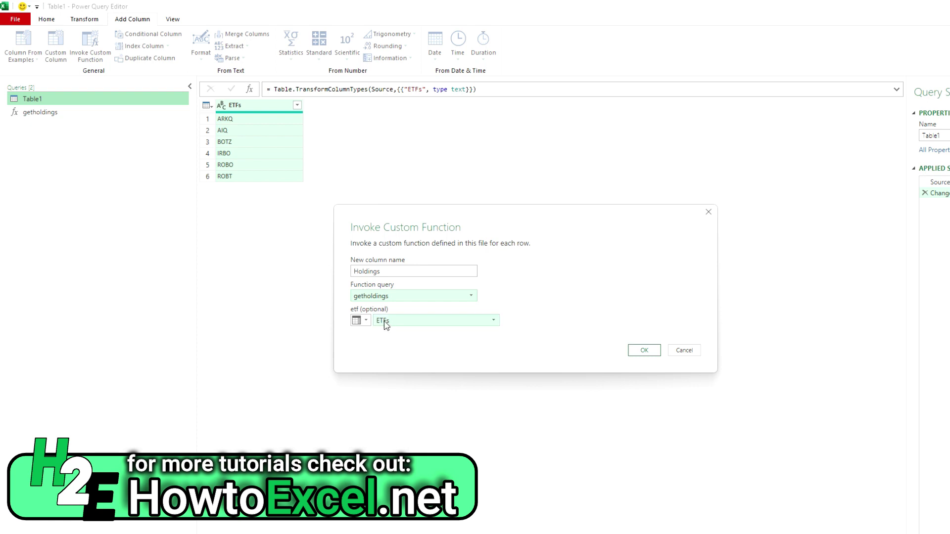
left_click(424, 319)
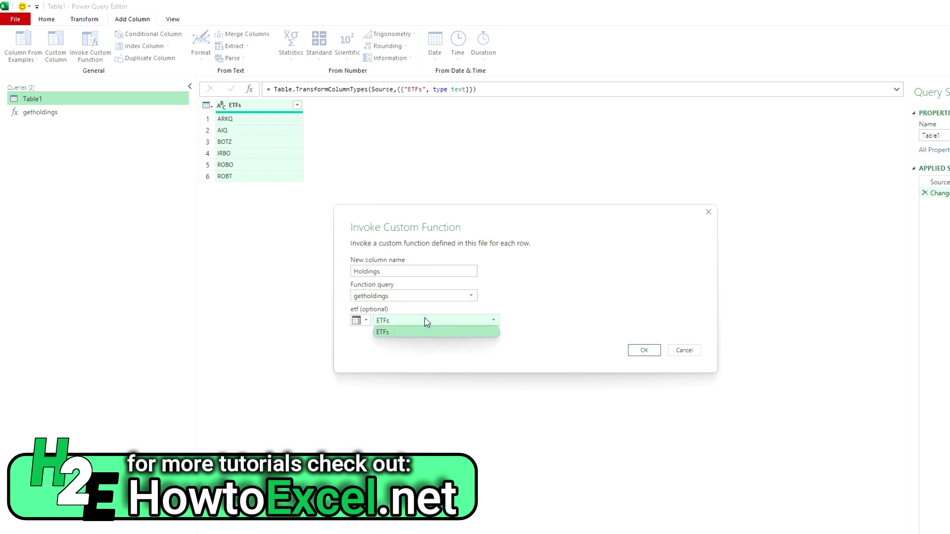
left_click(367, 321)
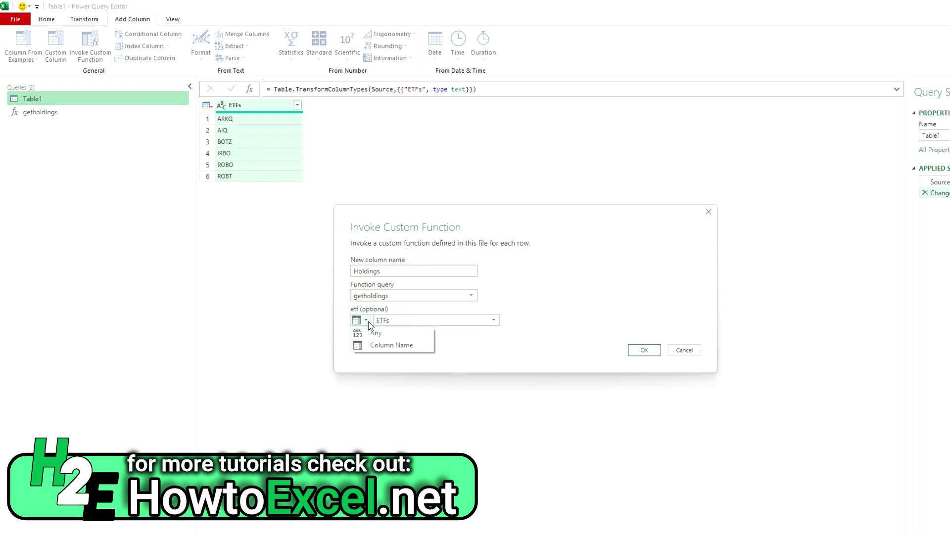
left_click(546, 322)
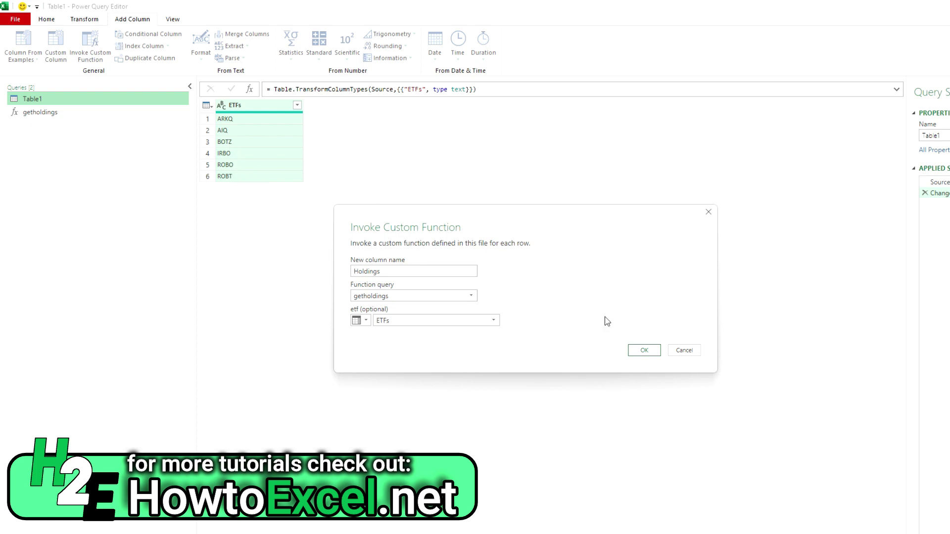
Step: Invoke getholdings for each ETF, set the workbook privacy level to Public, and preview ARKQ's holdings
left_click(649, 353)
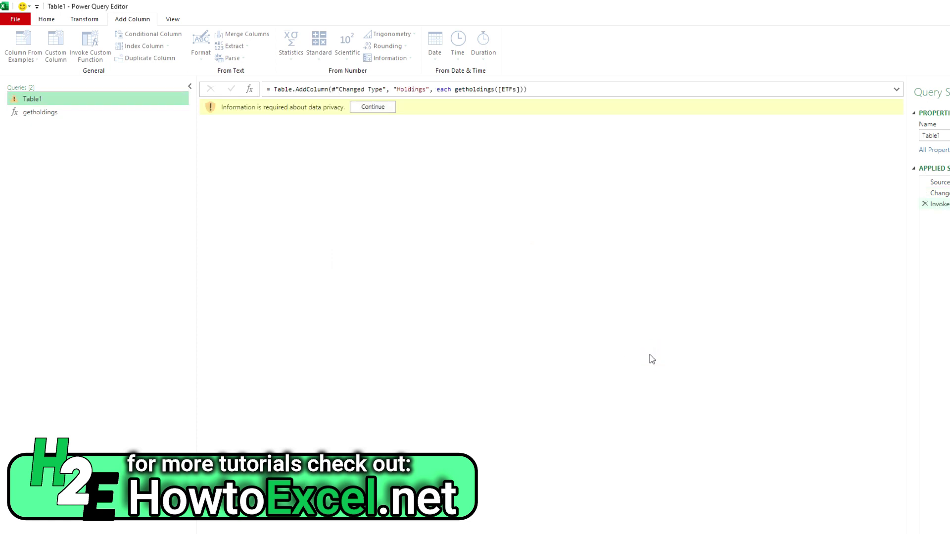
left_click(362, 108)
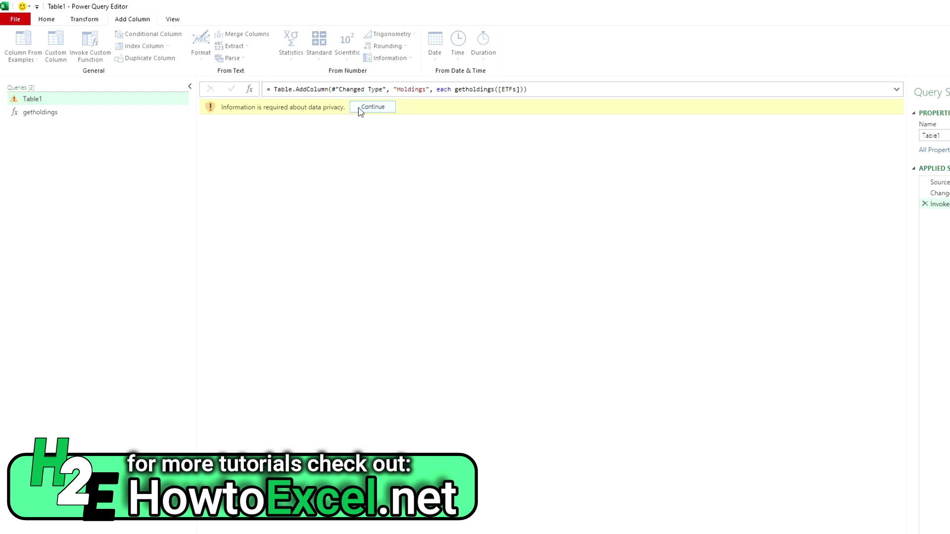
left_click(663, 315)
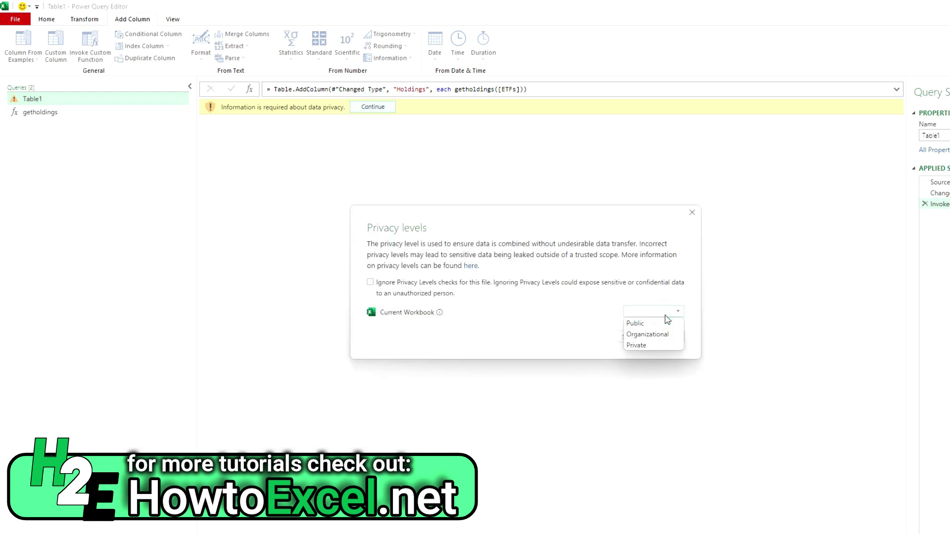
left_click(652, 322)
left_click(628, 337)
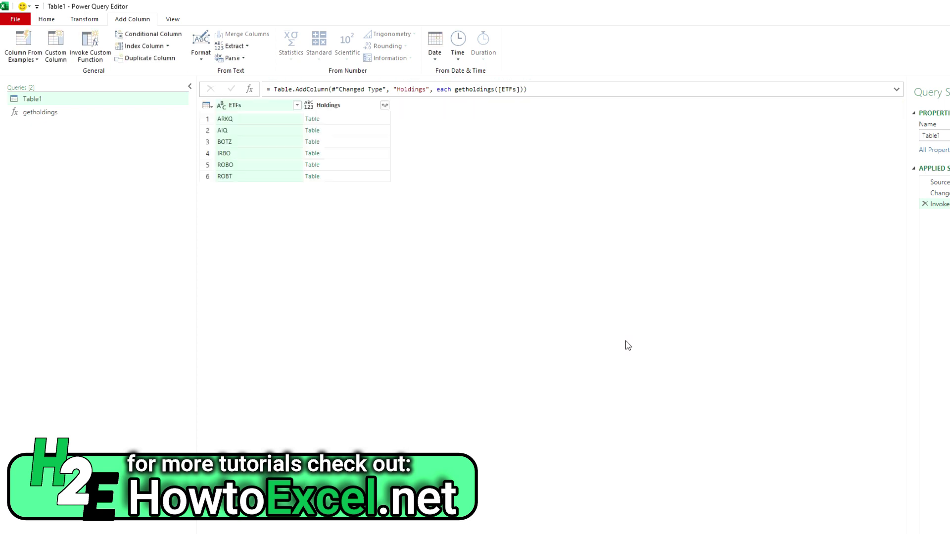
left_click(340, 121)
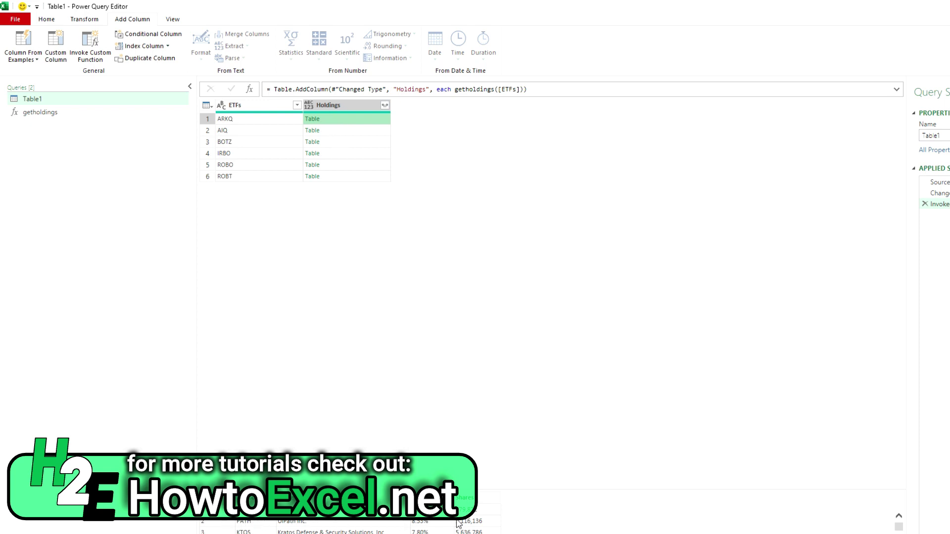
Step: Expand Holdings into No., Symbol, Name, % Weight and Shares without column-name prefixes
left_click(384, 106)
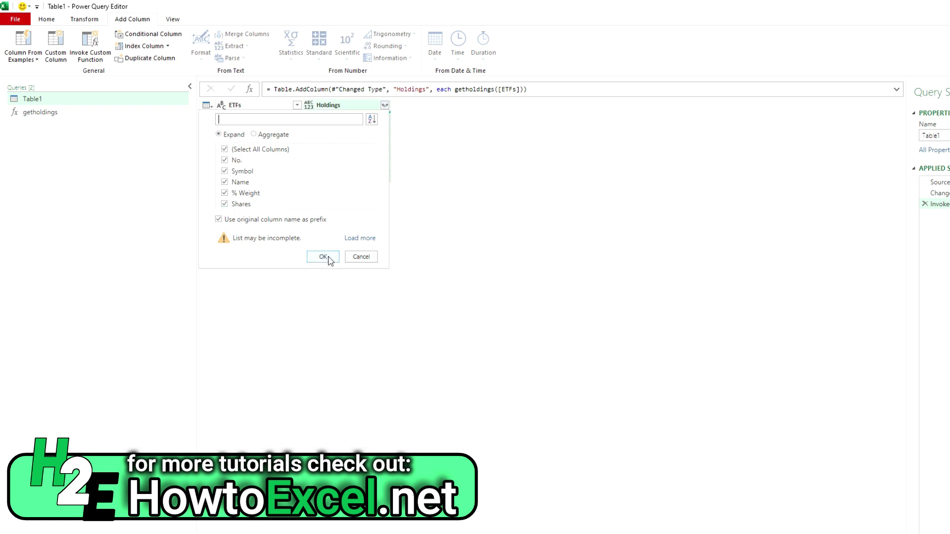
left_click(219, 220)
left_click(323, 257)
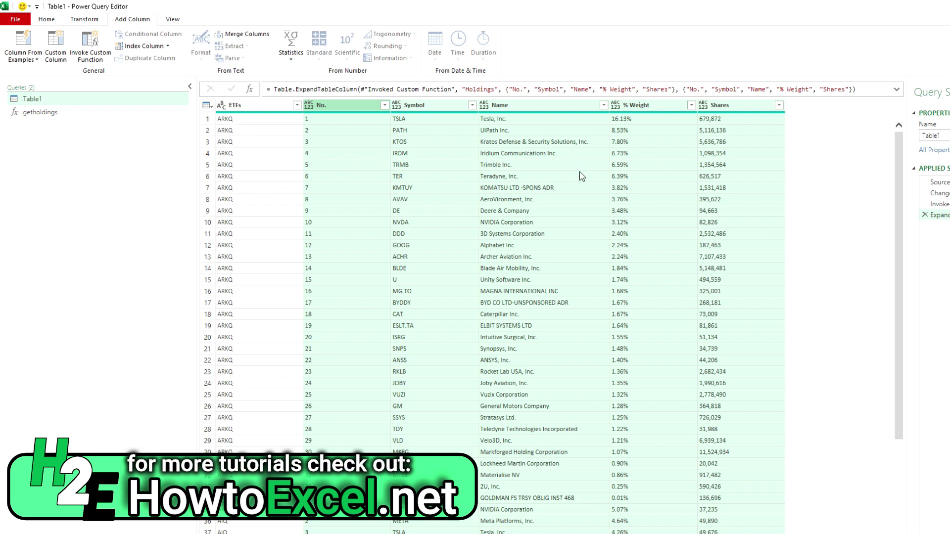
left_click(49, 20)
Step: Close & Load the 515-row holdings table and review its ETFs filter list without filtering
left_click(14, 40)
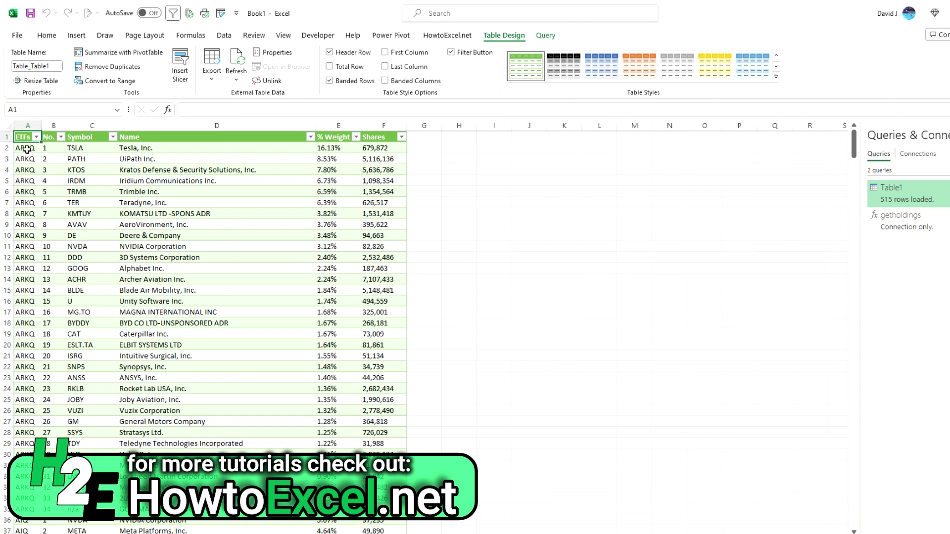
left_click(36, 137)
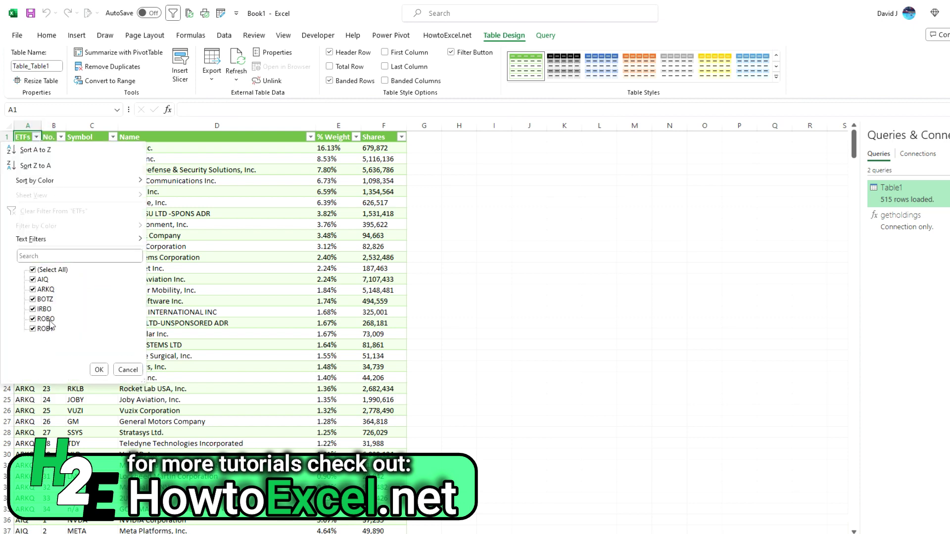
left_click(99, 368)
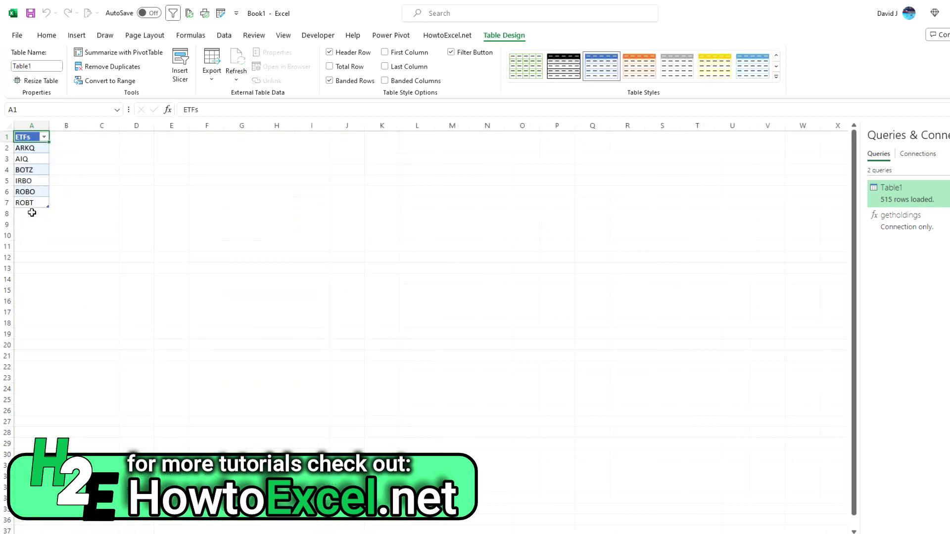
Step: Add XLK as a new ticker in A8 of the ETF list and Refresh All queries
left_click(31, 213)
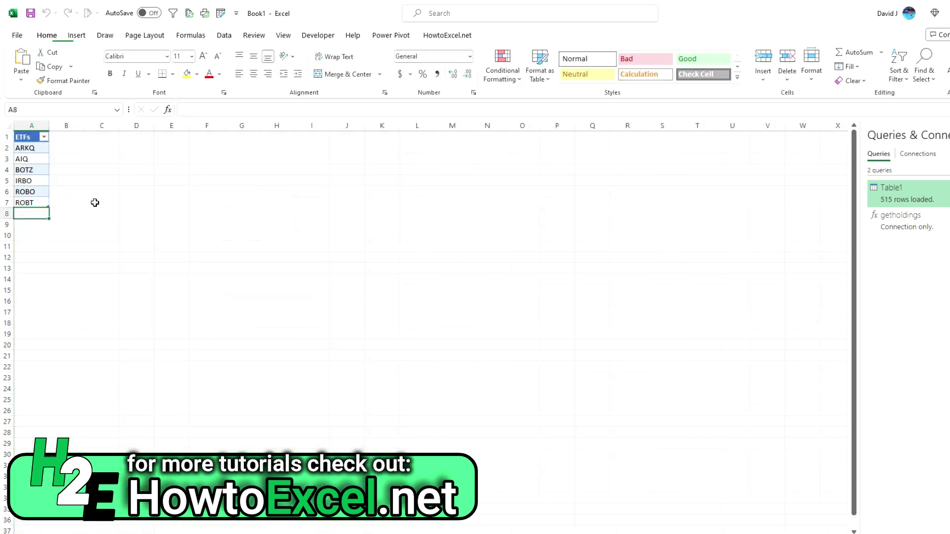
type("XLK")
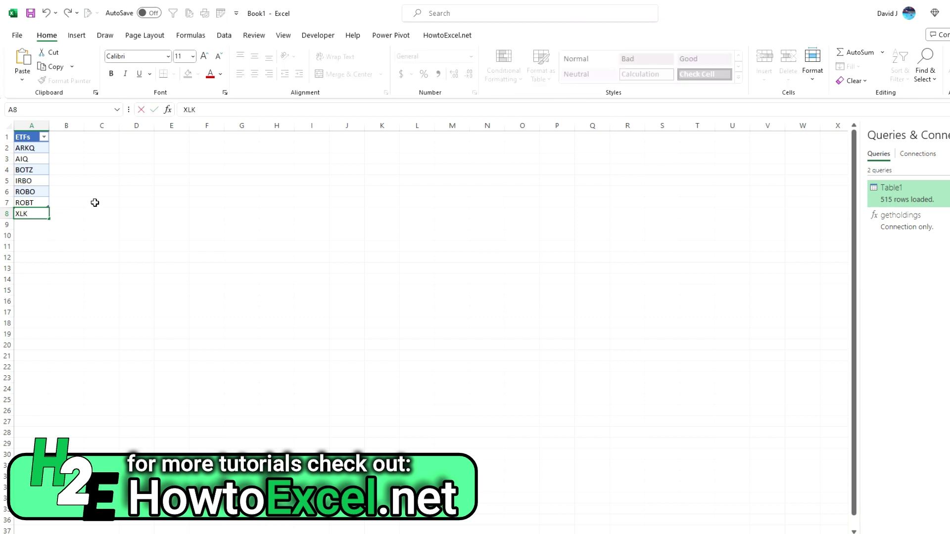
key("Return")
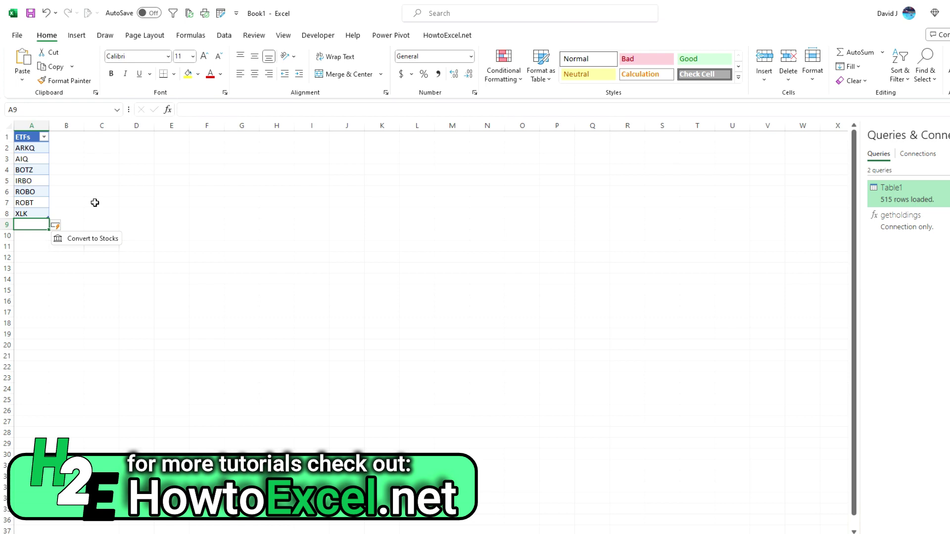
left_click(38, 167)
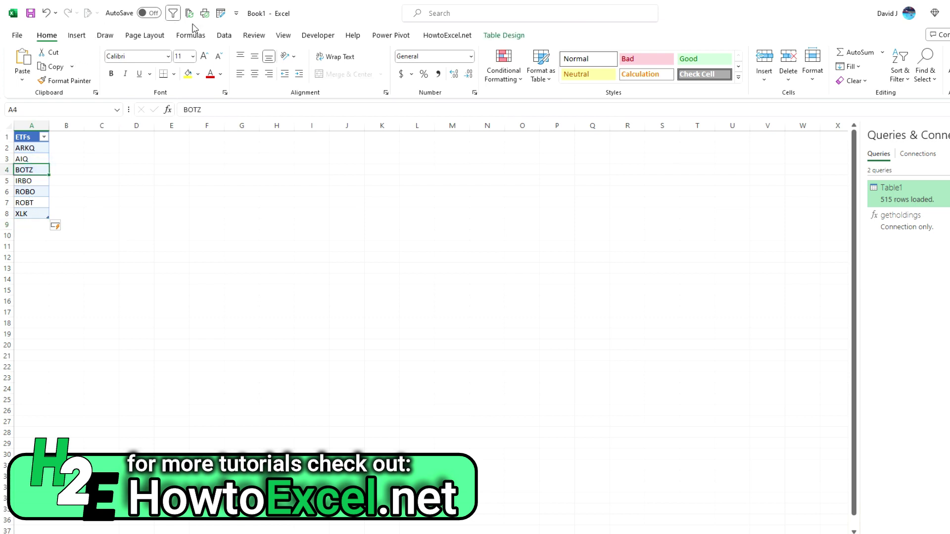
left_click(224, 34)
left_click(207, 57)
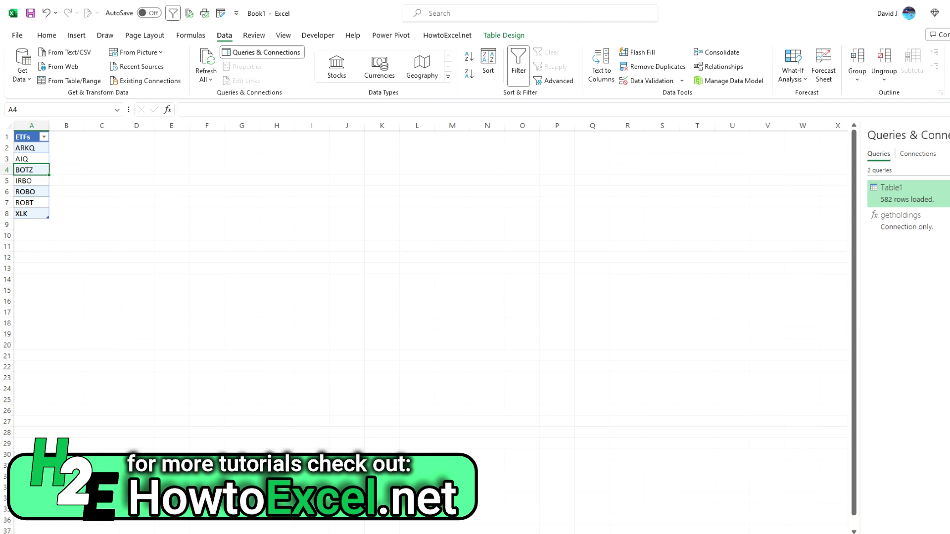
Step: Filter the holdings table's ETFs column to XLK only to verify its rows, then clear the filter
left_click(36, 137)
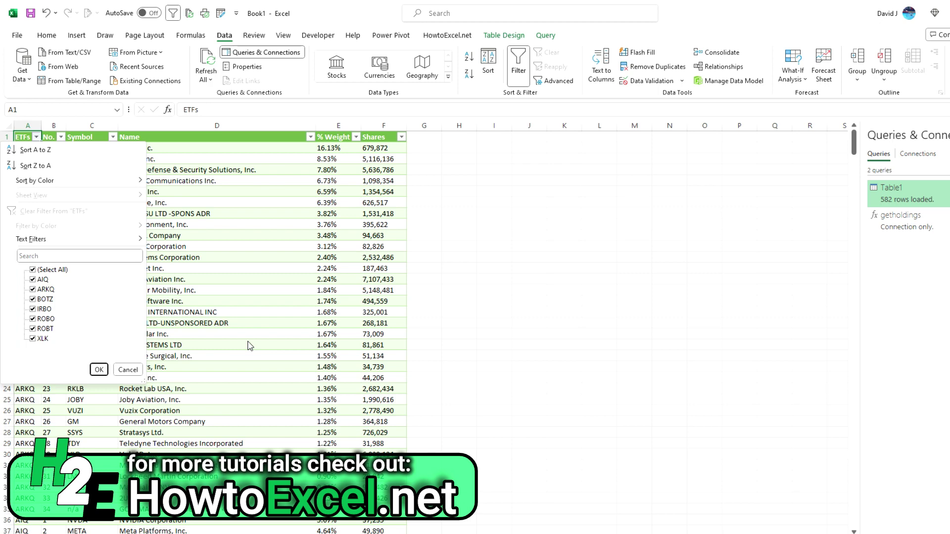
key("Escape")
key("ctrl+Page_Down")
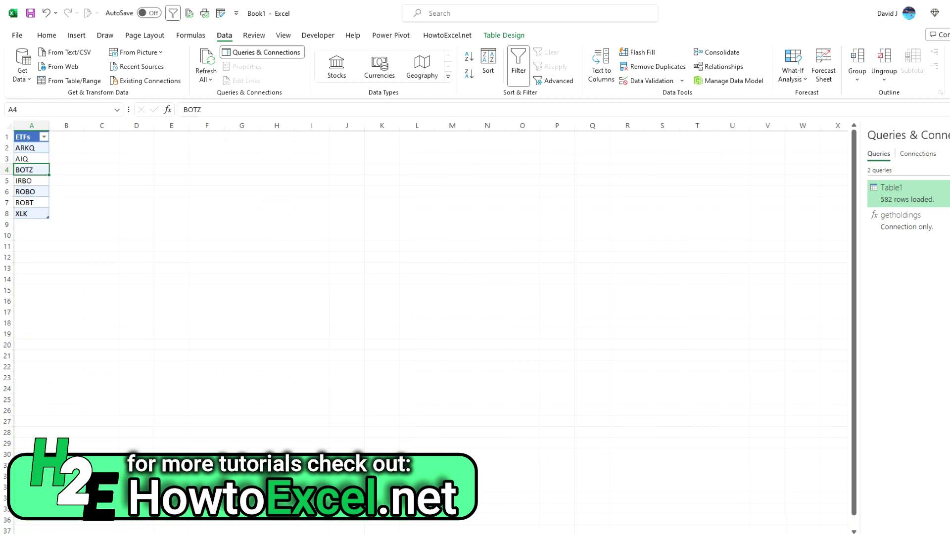
key("ctrl+Page_Up")
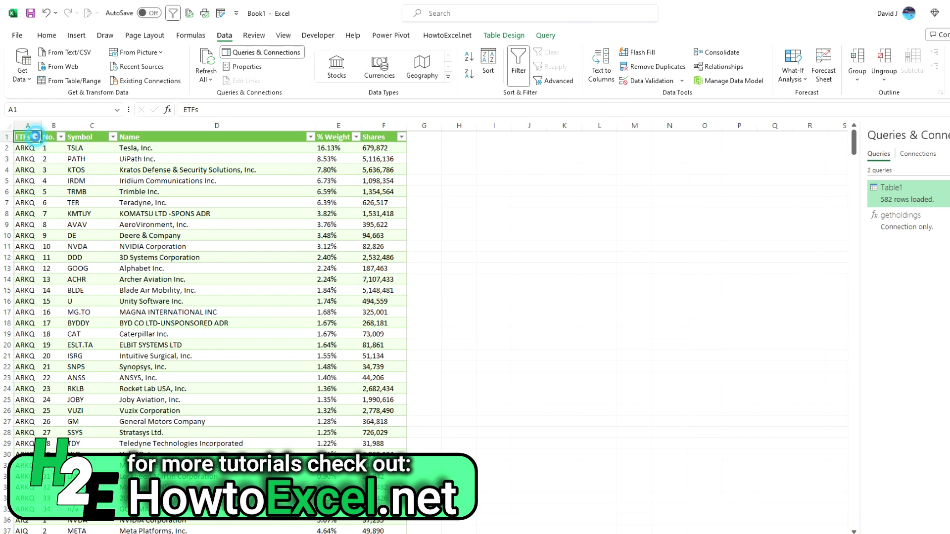
left_click(36, 137)
left_click(30, 267)
left_click(37, 341)
left_click(96, 370)
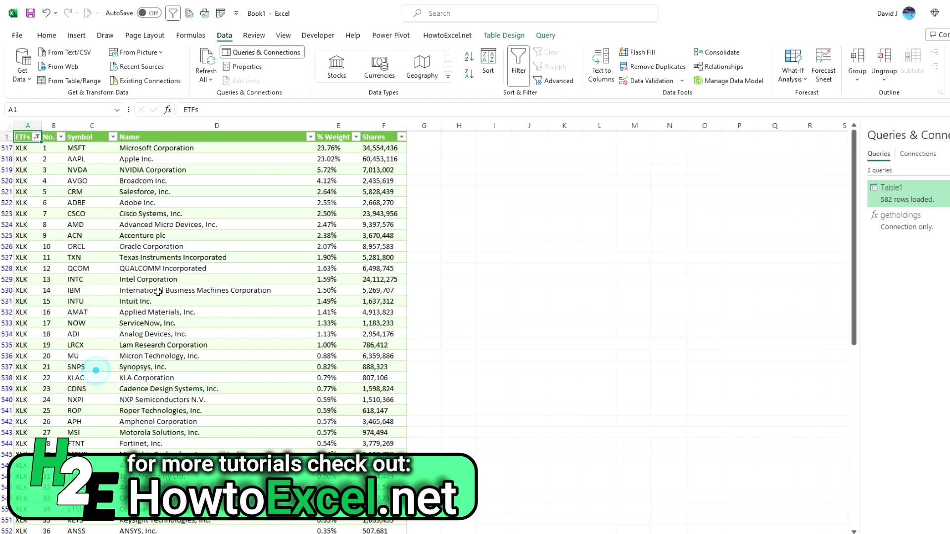
scroll(183, 198, "down", 14)
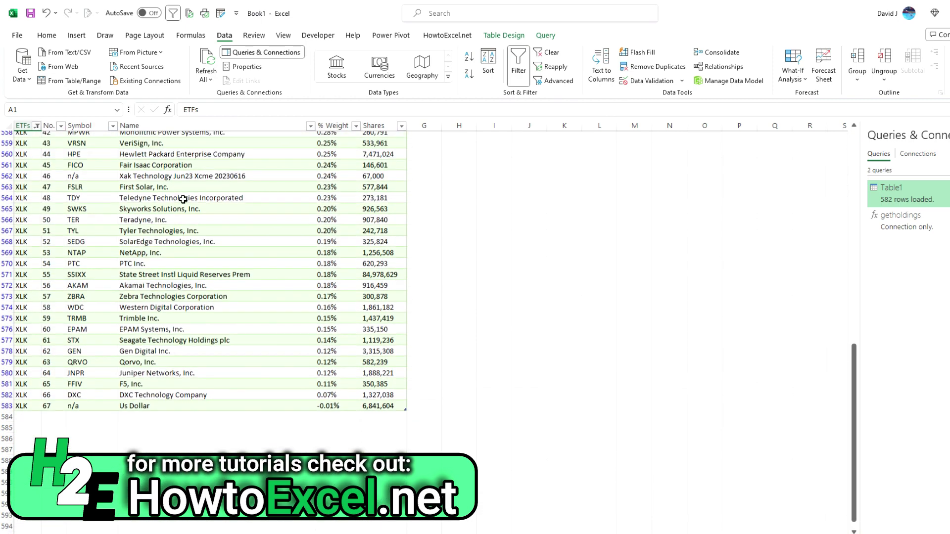
scroll(183, 199, "up", 14)
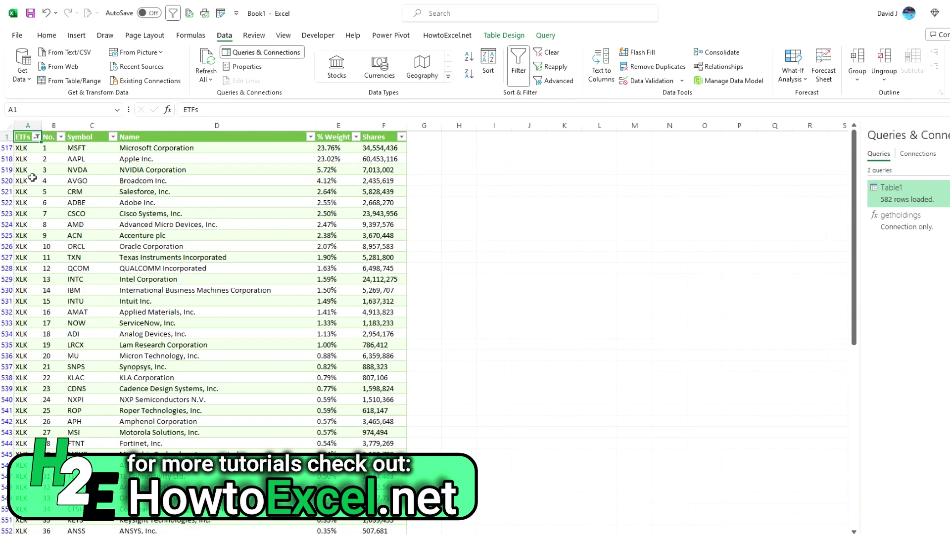
left_click(174, 13)
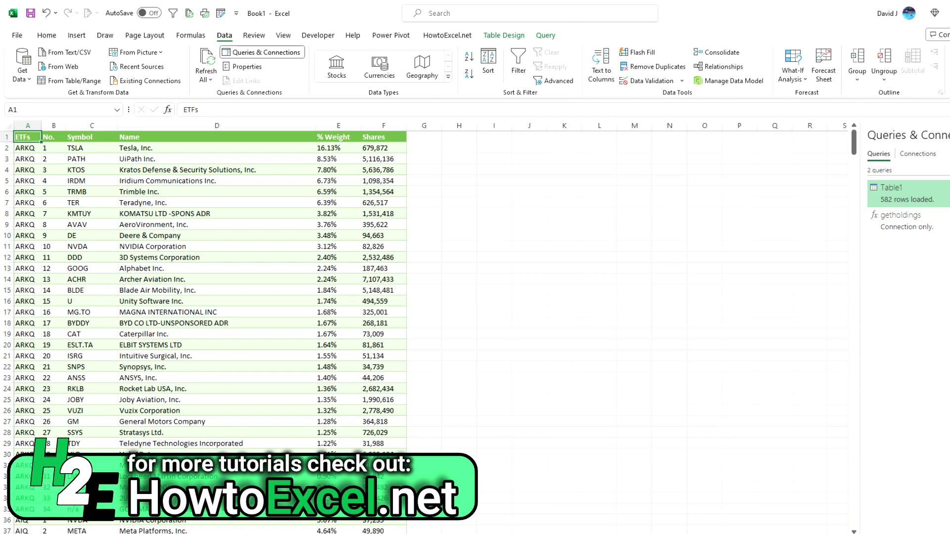
key("ctrl+Page_Down")
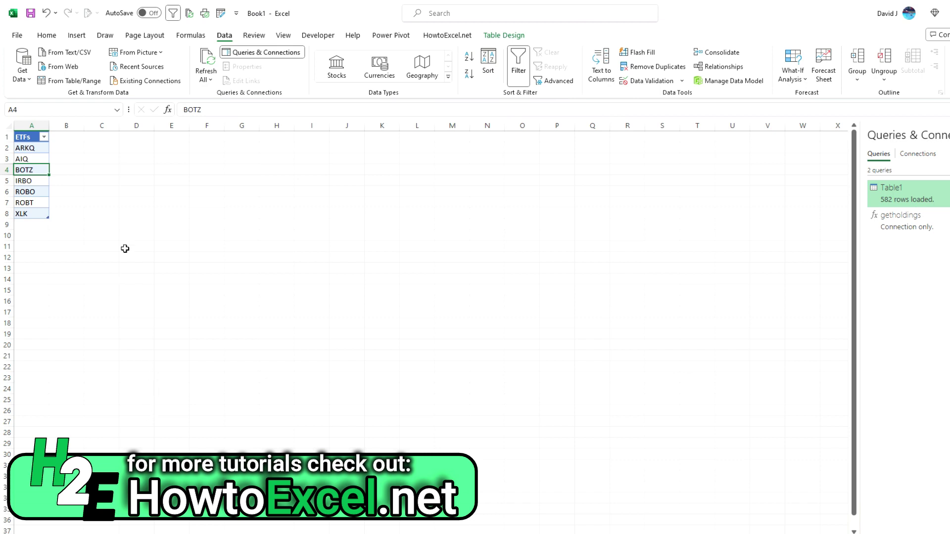
left_click(169, 190)
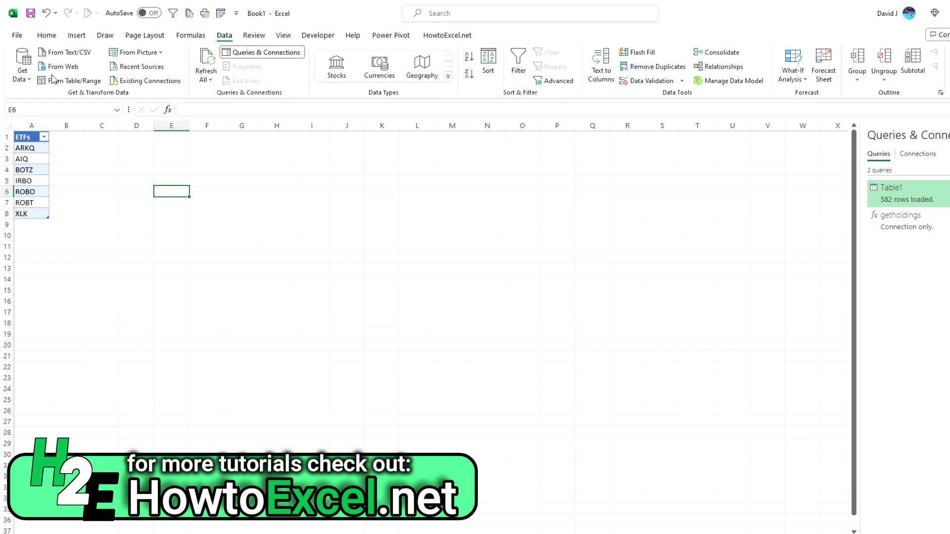
left_click(65, 68)
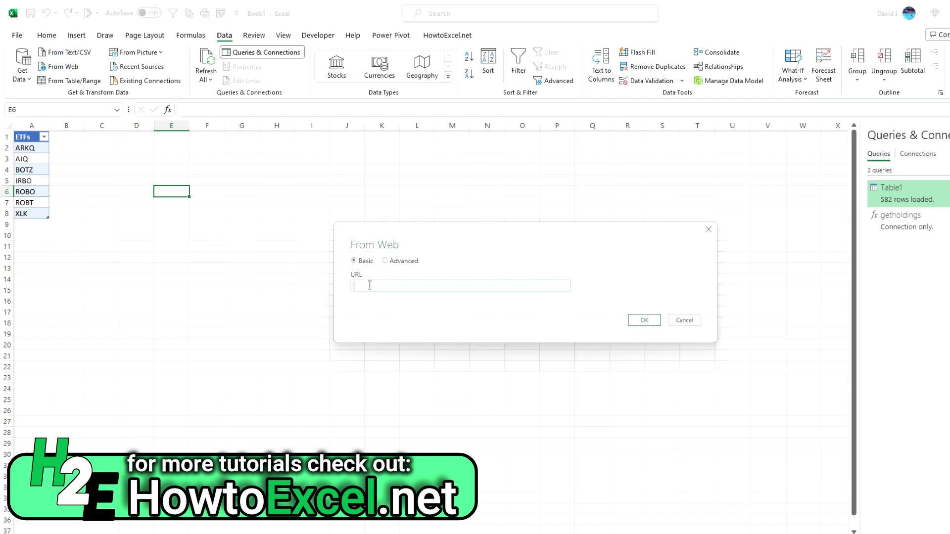
type("https://stockanalysis.com/etf/arkq/holdings/")
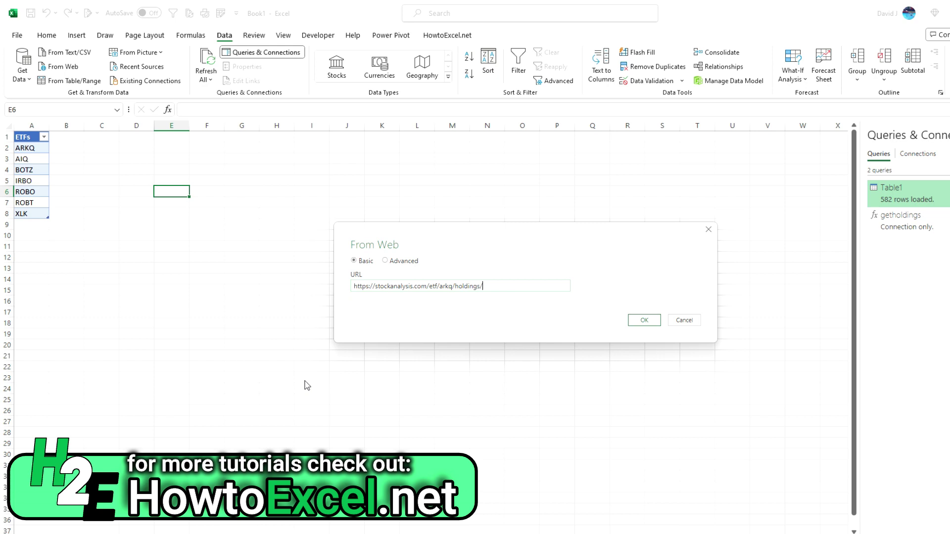
left_click(643, 321)
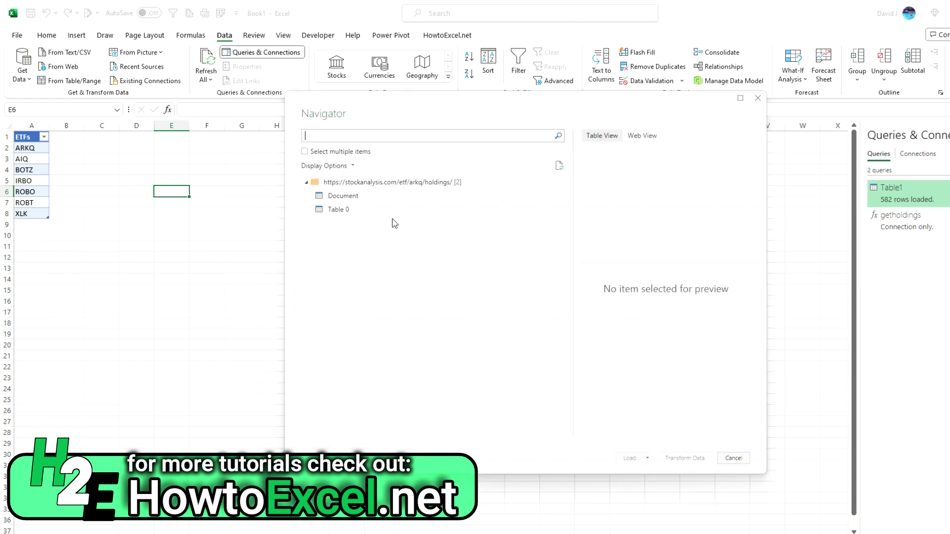
Step: Load the page's Table 0 via Load To… with Only Create Connection selected
left_click(343, 210)
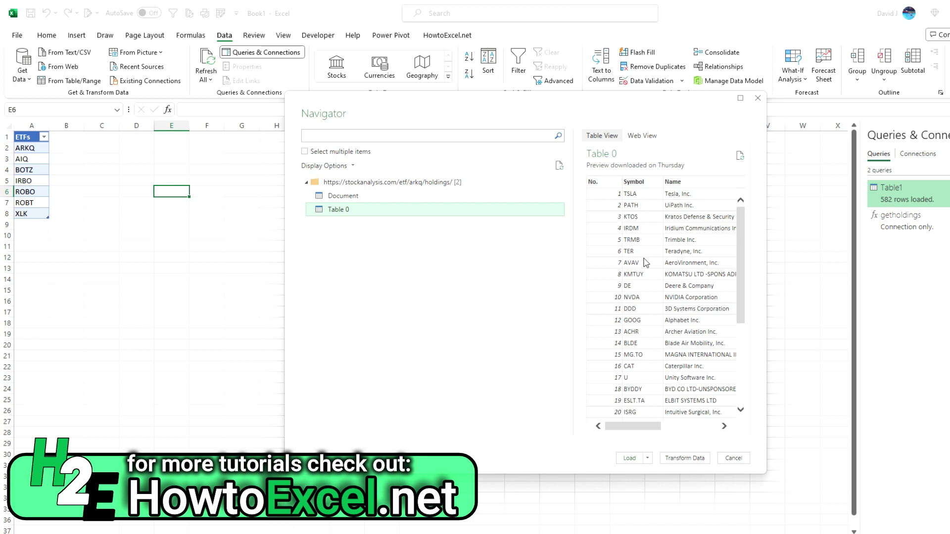
left_click(648, 458)
left_click(673, 488)
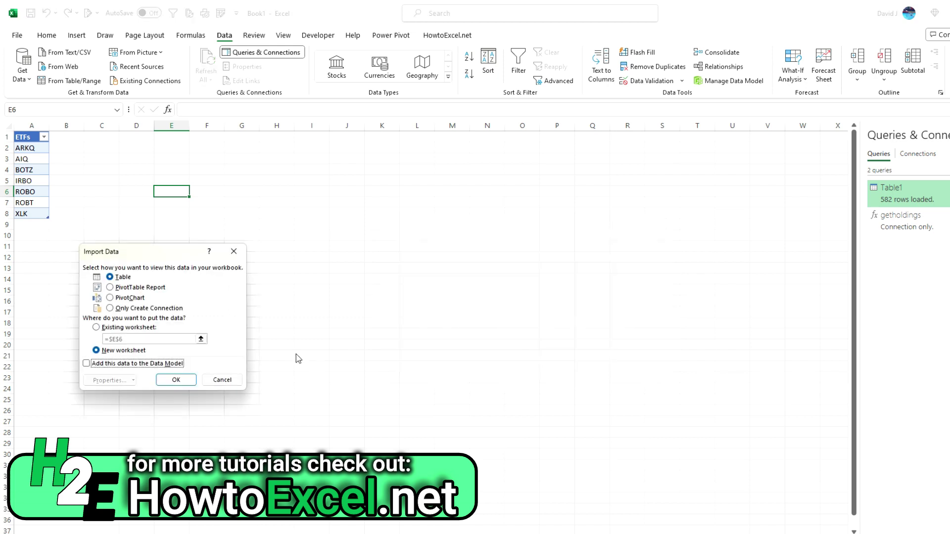
left_click(161, 309)
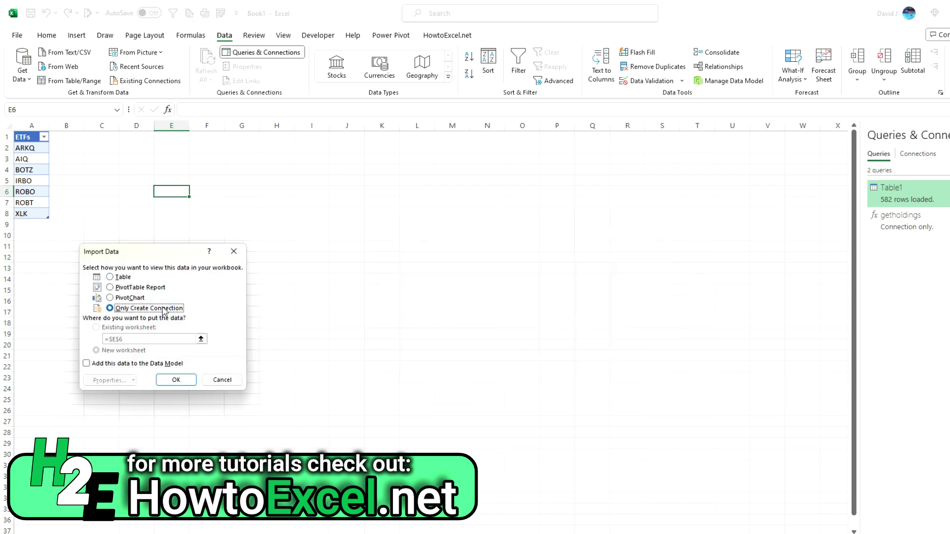
left_click(176, 380)
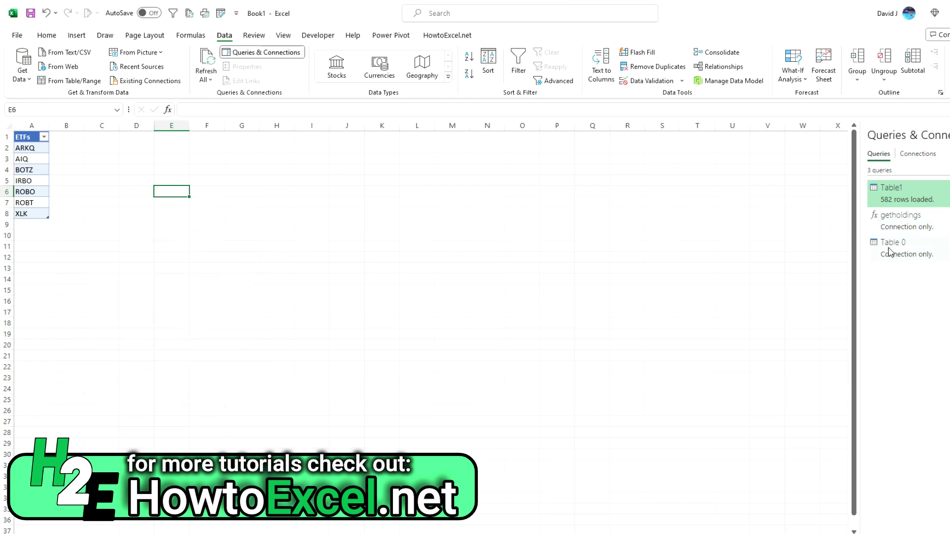
Step: Edit the Table 0 query and open its code in the Advanced Editor
right_click(897, 245)
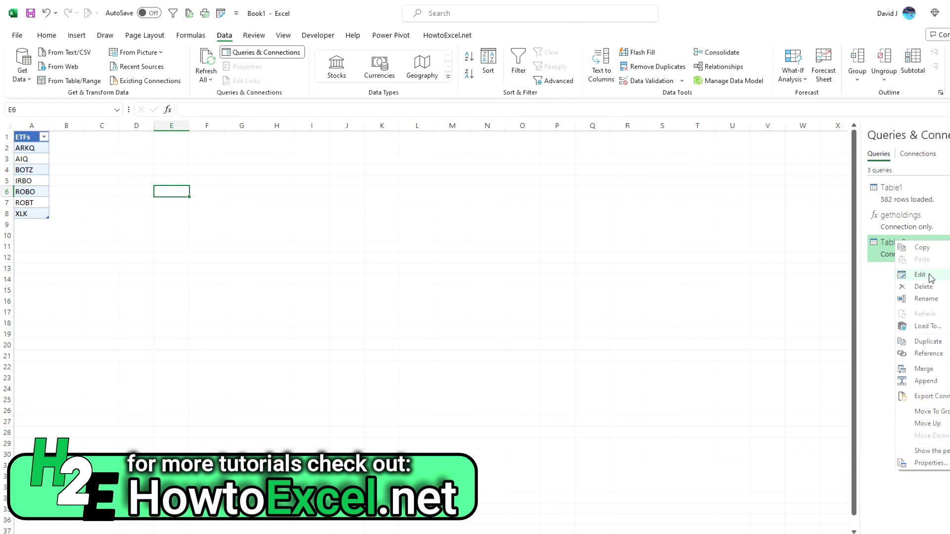
left_click(930, 276)
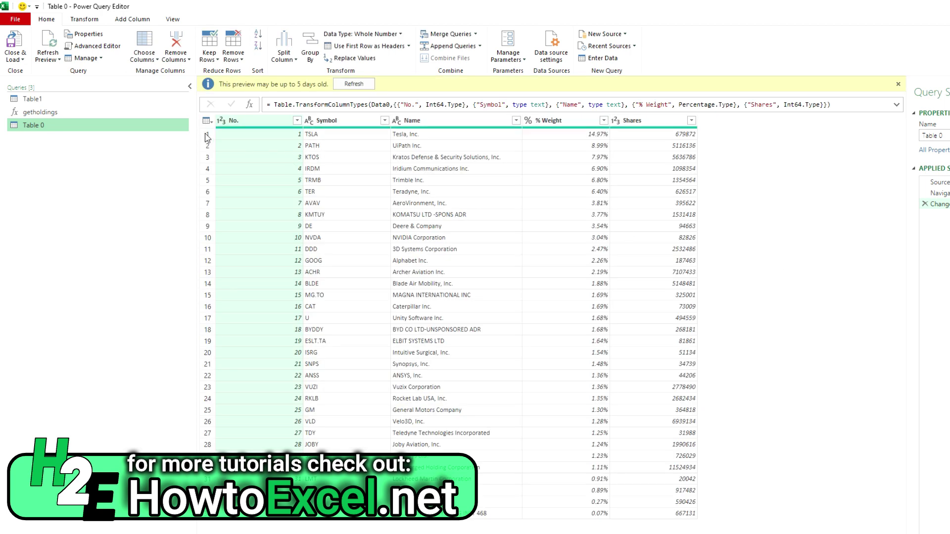
left_click(110, 49)
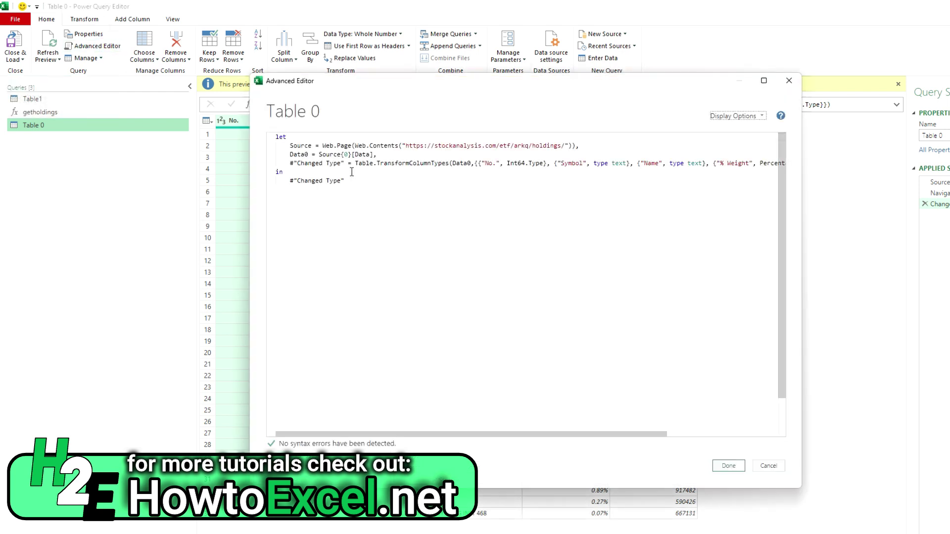
Step: Insert blank lines above the let statement and put the caret on the top line
left_click_drag(394, 155, 278, 147)
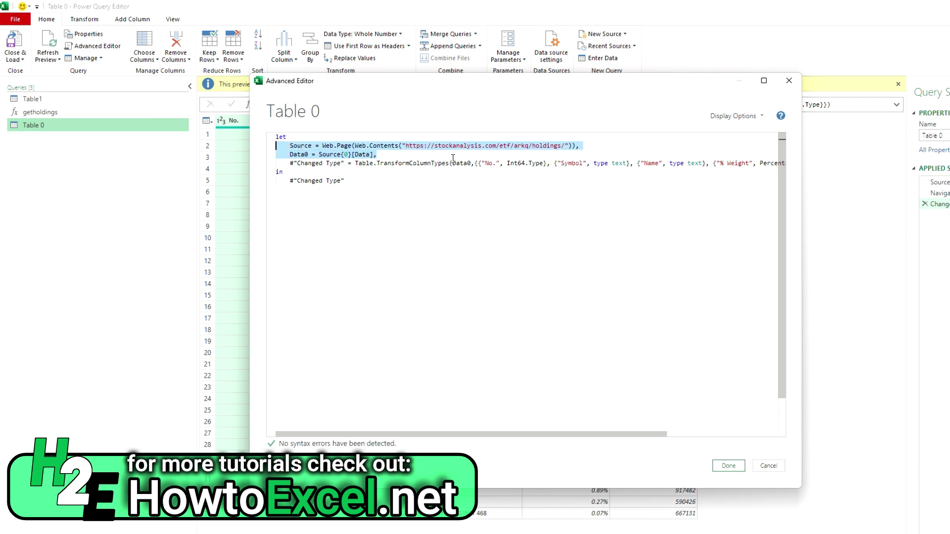
left_click(274, 137)
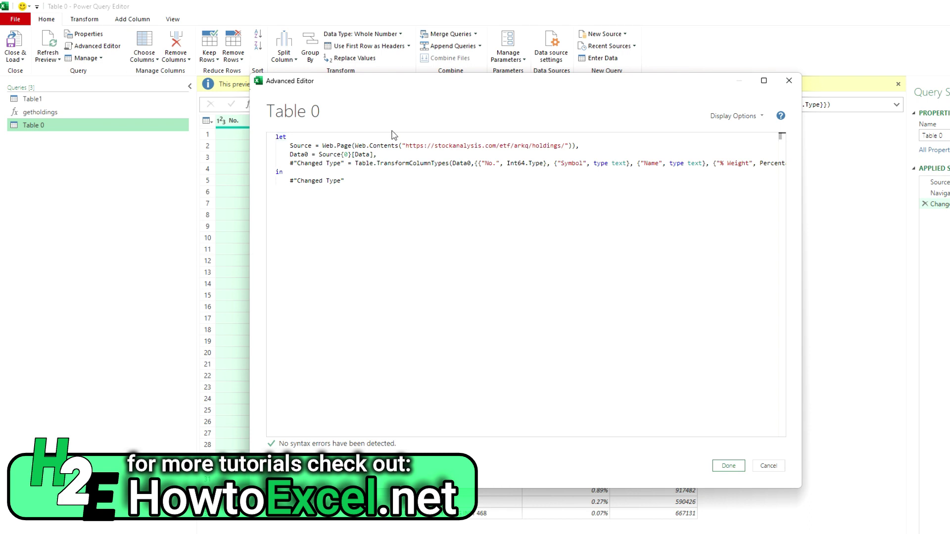
key("Return")
key("Return")
key("Return")
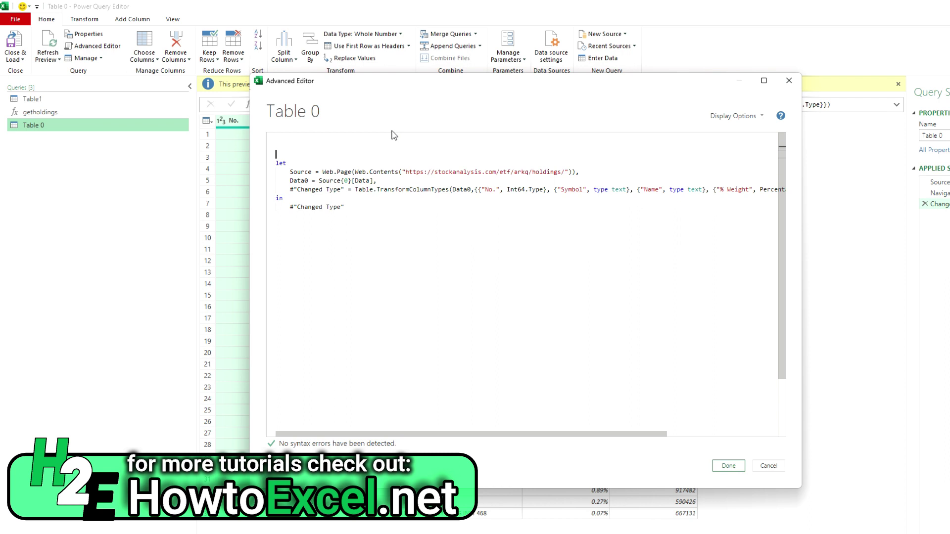
left_click(286, 223)
left_click(275, 143)
Step: Add 'let getholdings = (etf) =>' at the top and 'in getholdings' at the end
type("let")
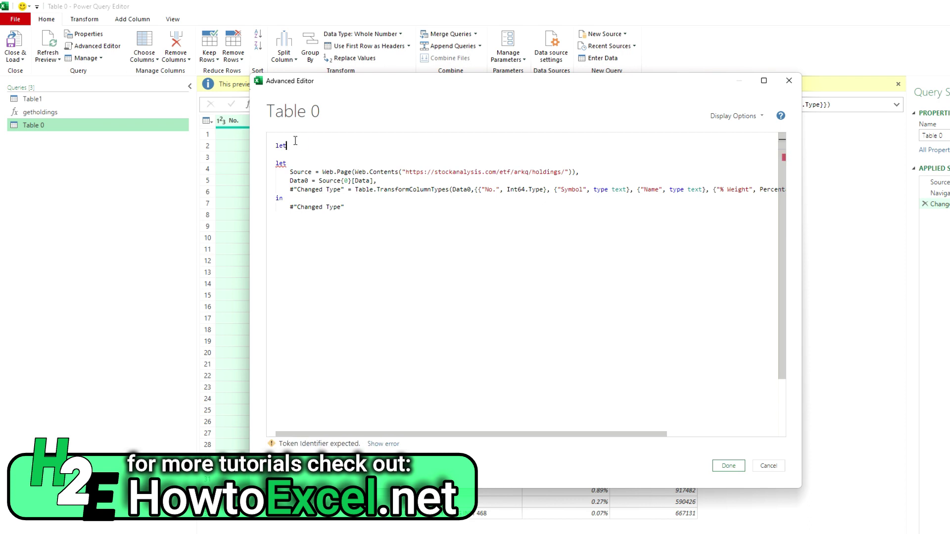
type(" getholdings = ")
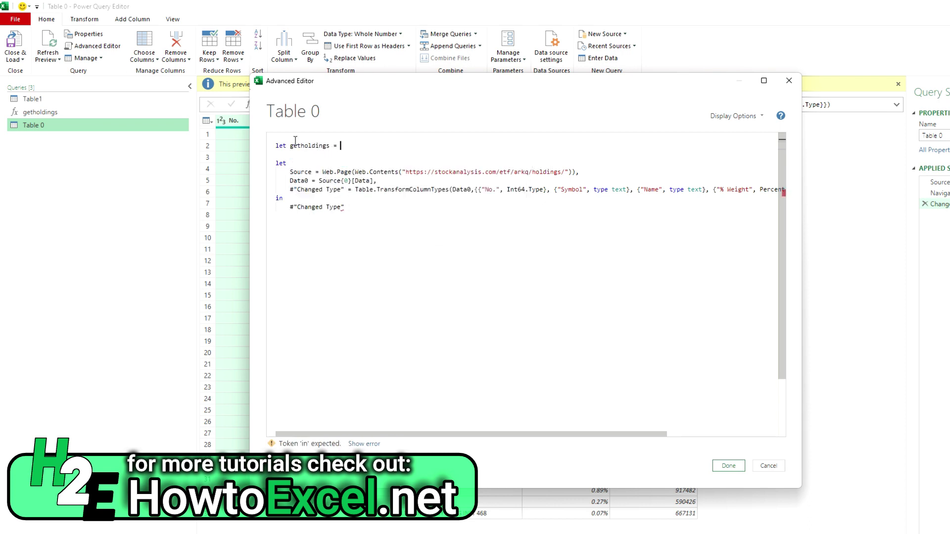
type("(etf) =>")
left_click(324, 228)
key("Return")
key("BackSpace")
key("Return")
type("in getholdings")
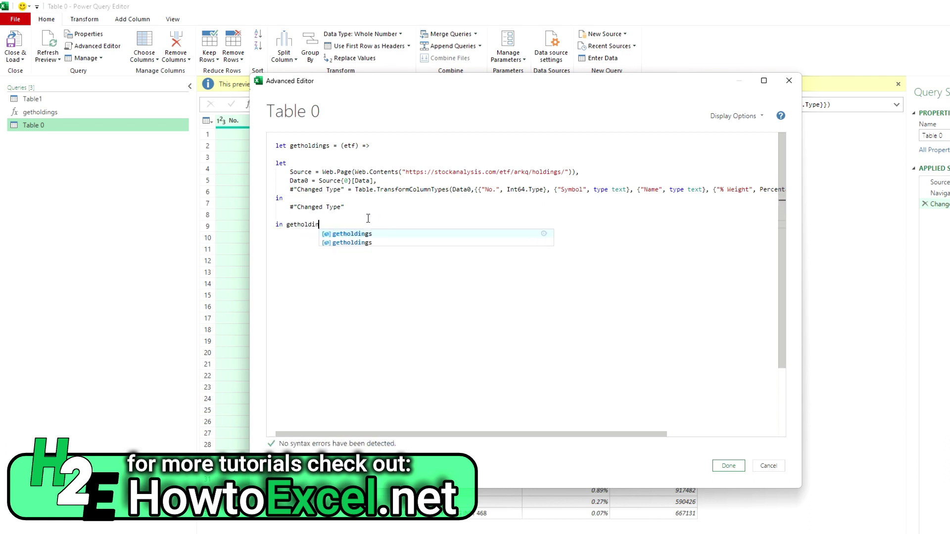
Step: Indent the original let block one level with Tab
left_click(366, 203)
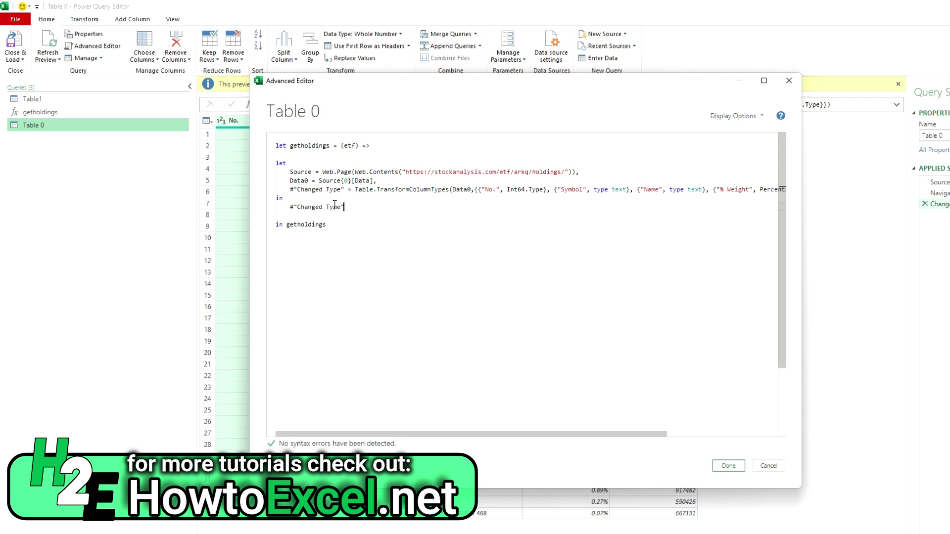
left_click_drag(345, 206, 261, 171)
key("Tab")
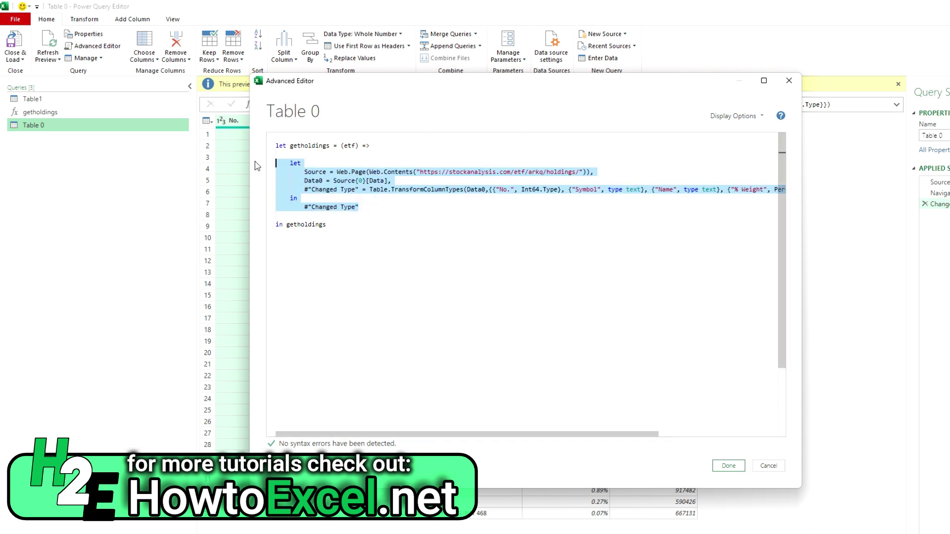
left_click(354, 190)
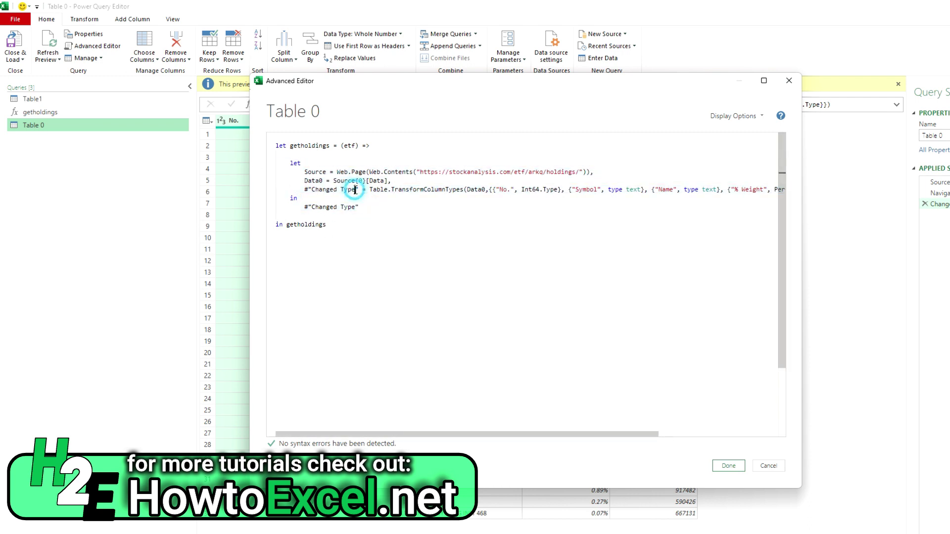
Step: Replace arkq in the Source URL with "&etf&" so the address uses the etf parameter
left_click(530, 171)
left_click_drag(529, 172, 543, 172)
type("\"")
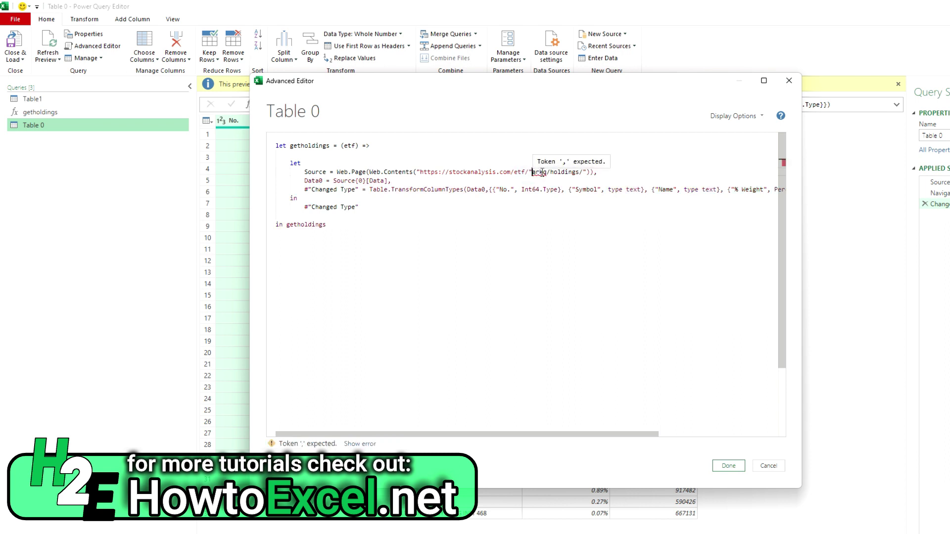
type("&")
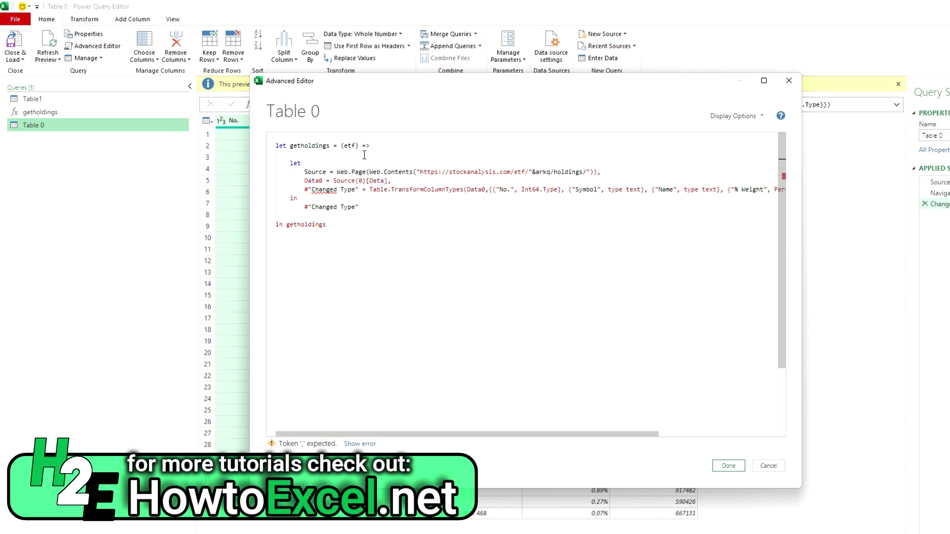
type("etf&\"")
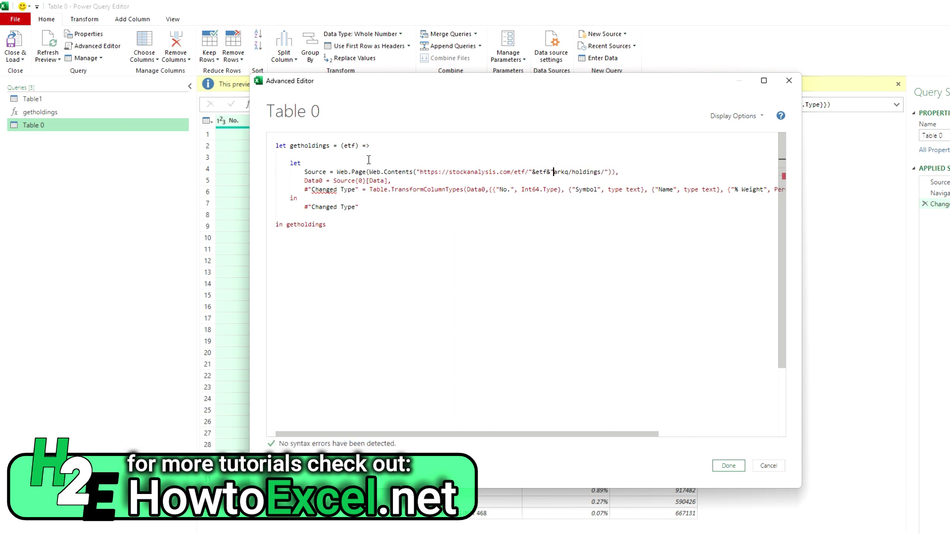
key("Delete")
key("Delete")
key("Delete")
key("Delete")
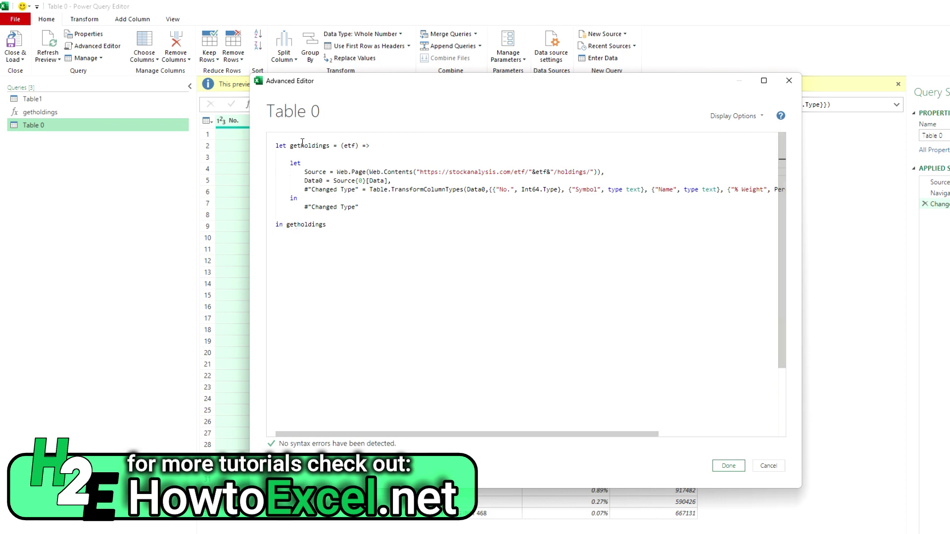
Step: Save the Advanced Editor code, check getholdings, then reopen and close Table 0's code as a function
left_click(738, 469)
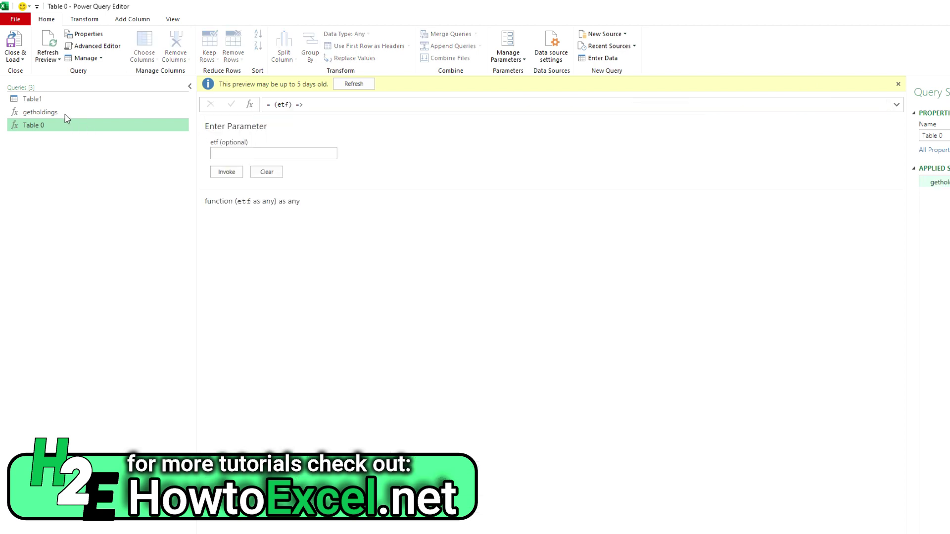
left_click(52, 113)
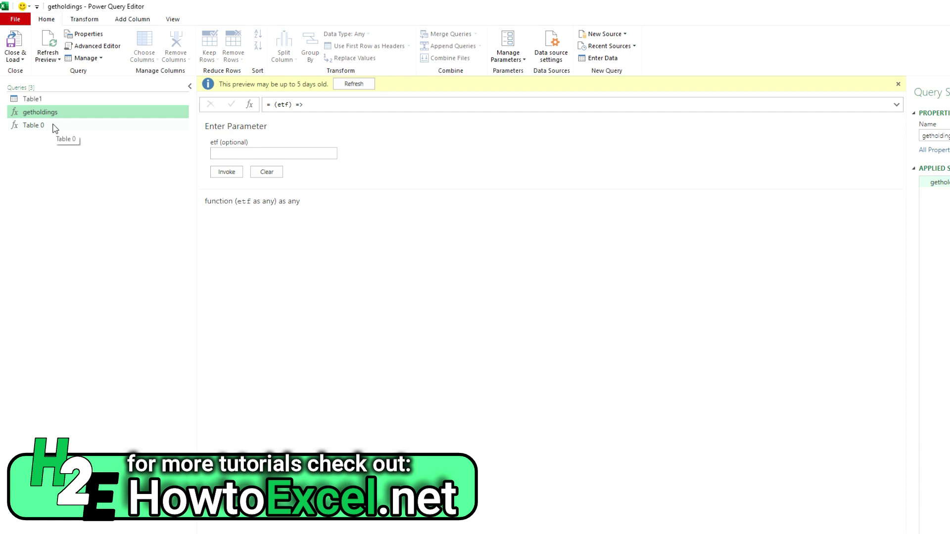
left_click(55, 127)
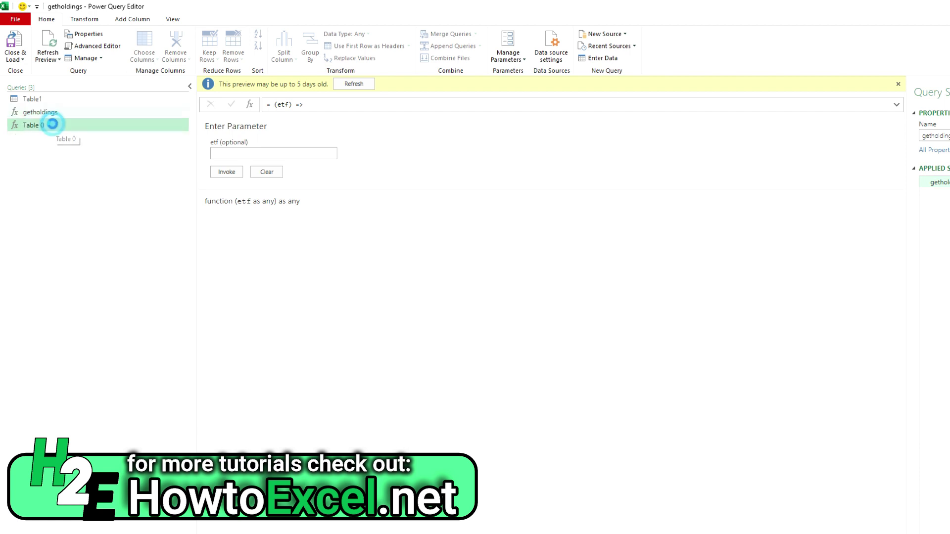
left_click(100, 50)
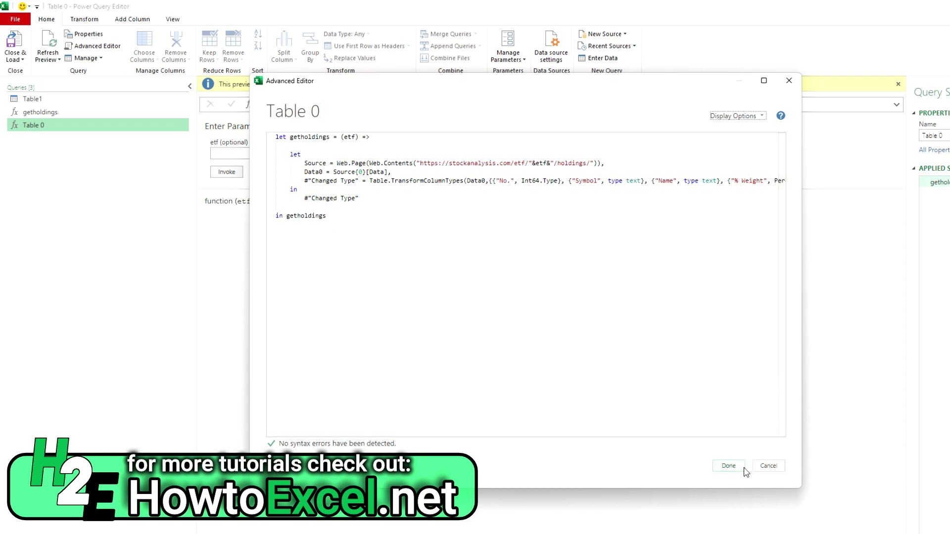
left_click(730, 466)
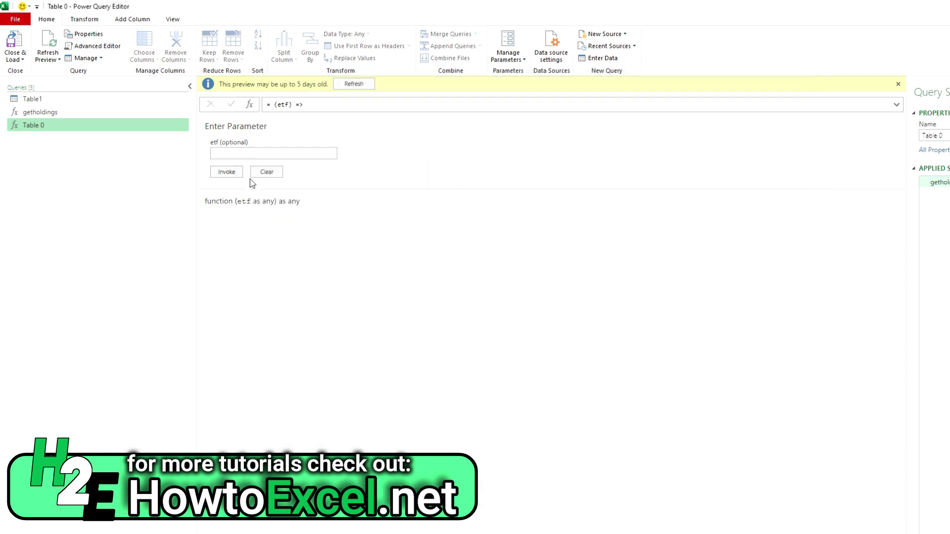
Step: Close & Load the Power Query Editor and return to the seven-ticker ETFs sheet
left_click(15, 41)
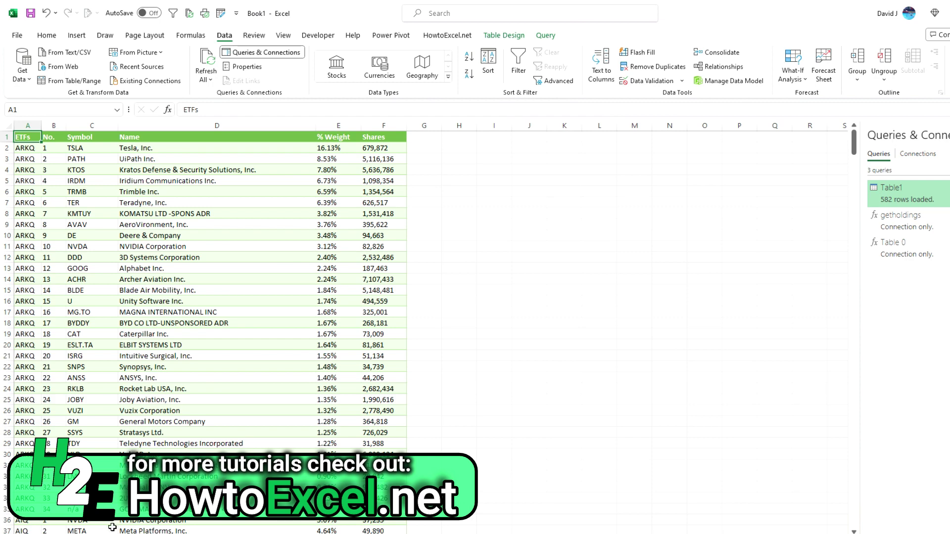
left_click(113, 533)
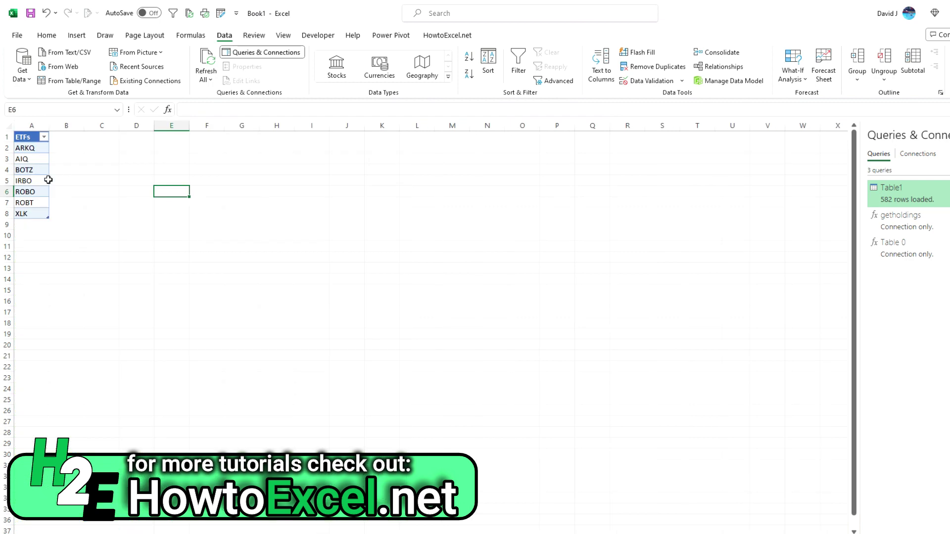